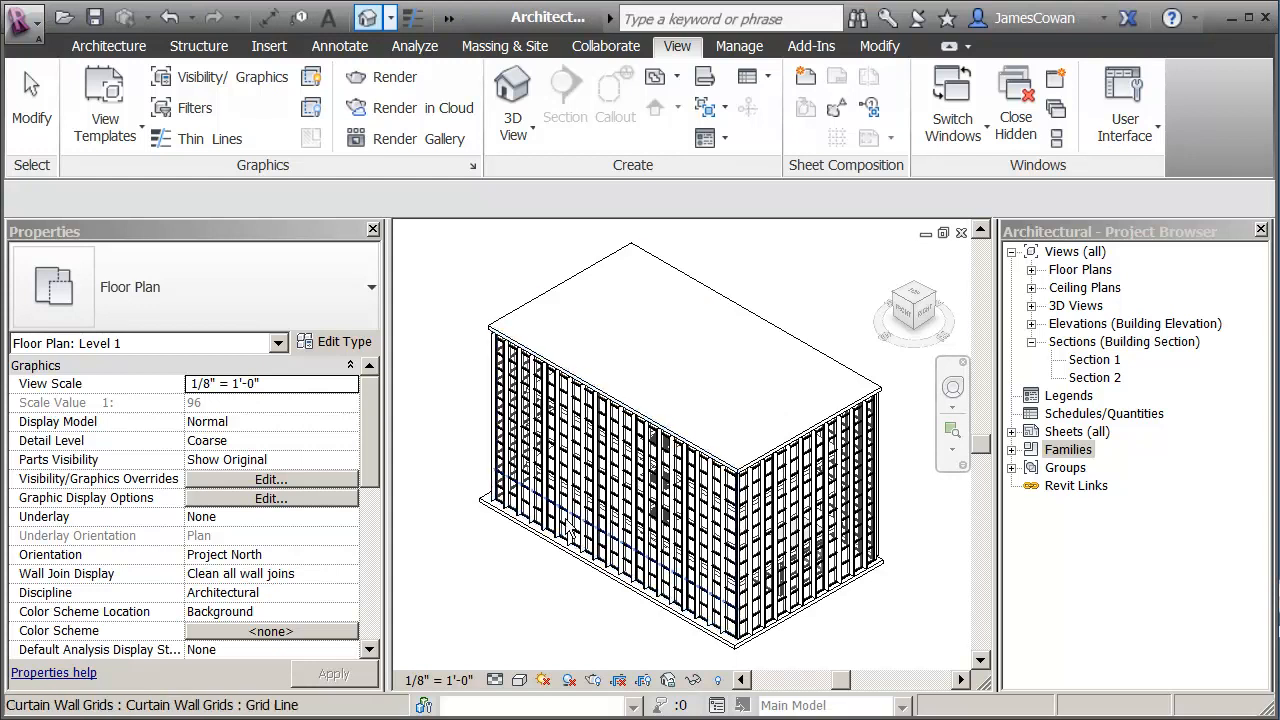
# Delete the Generic - 12" roof from the top of the building, deleting the curtain wall mullions that block the operation
pyautogui.scroll(1, 580, 525)
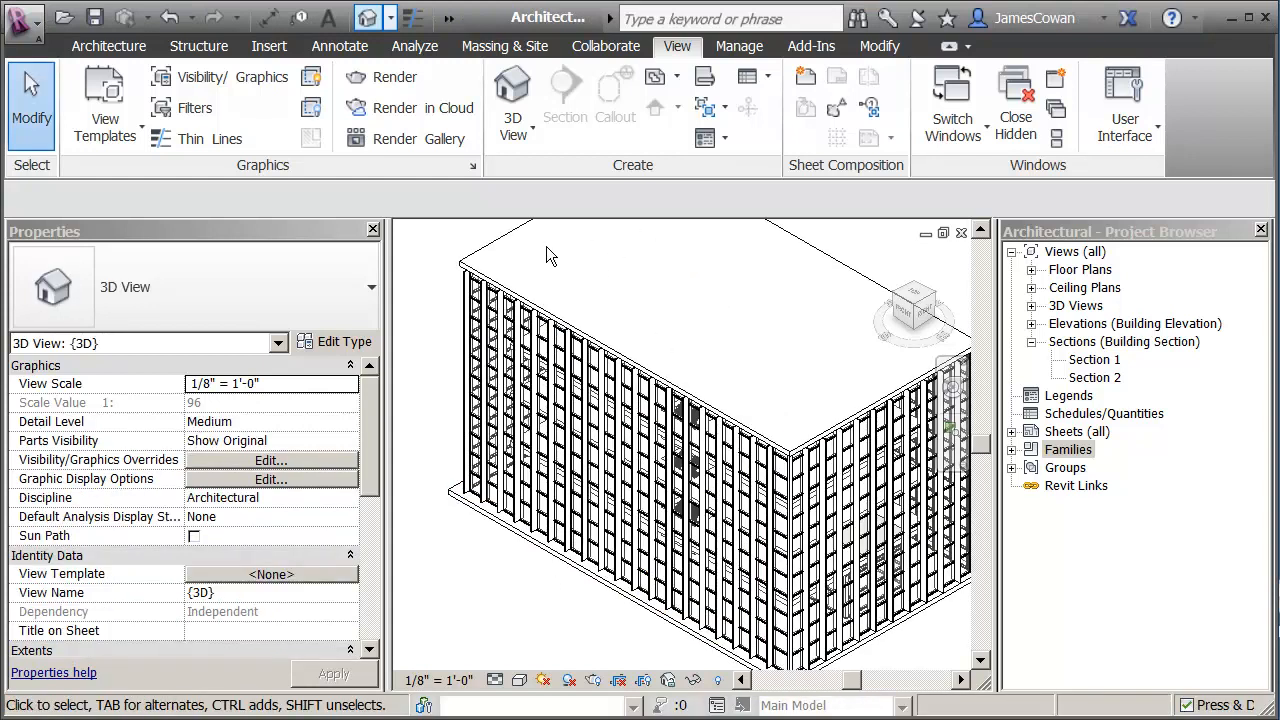
pyautogui.scroll(-2, 546, 246)
pyautogui.scroll(1, 526, 286)
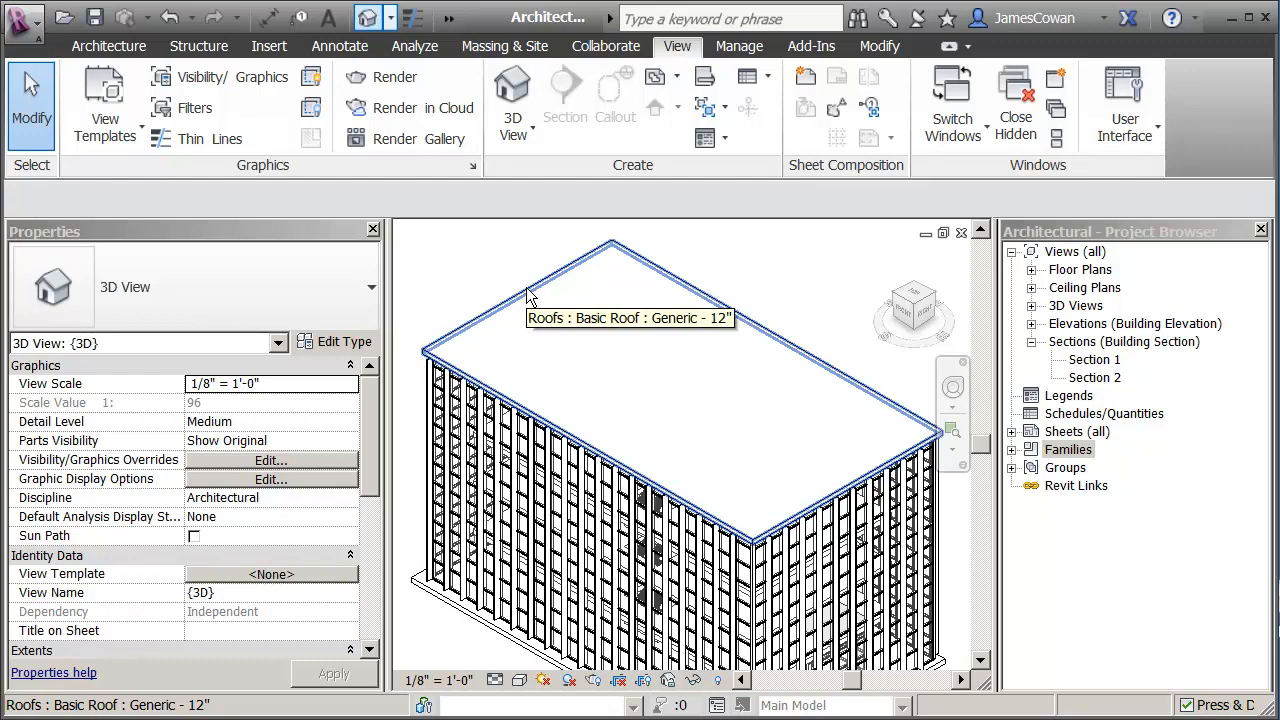
pyautogui.click(529, 295)
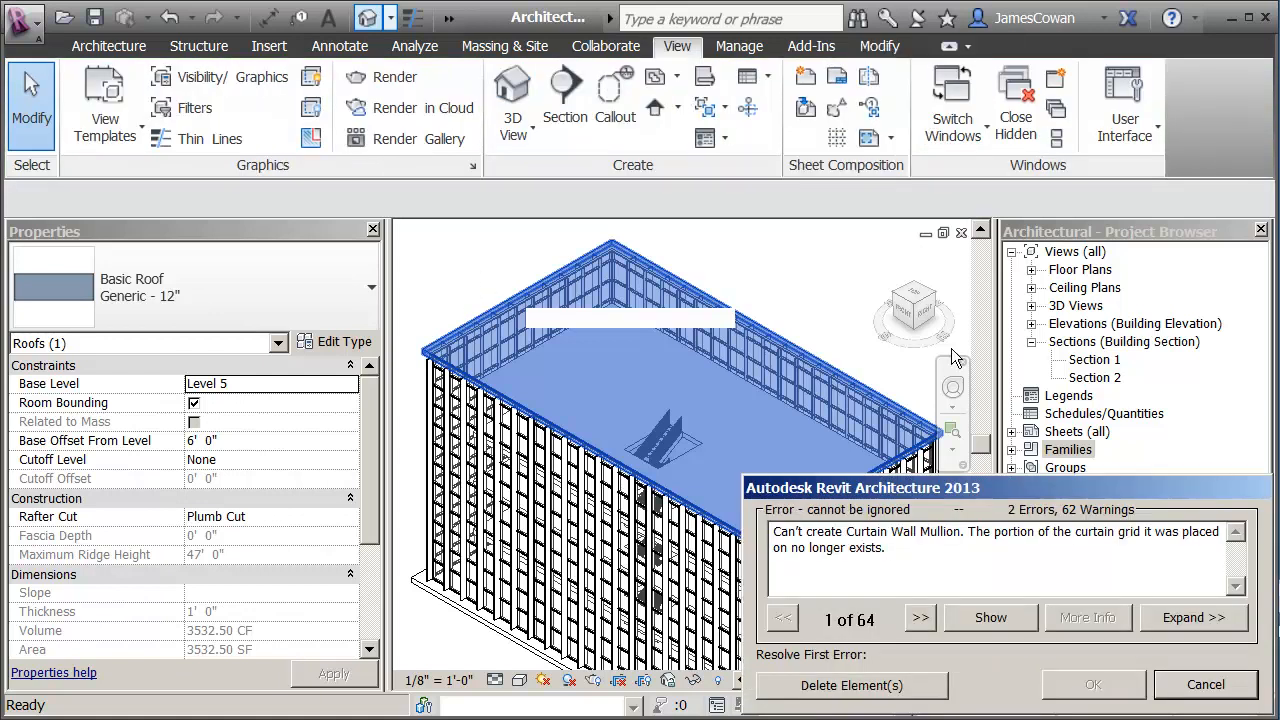
pyautogui.moveTo(897, 489); pyautogui.dragTo(876, 286)
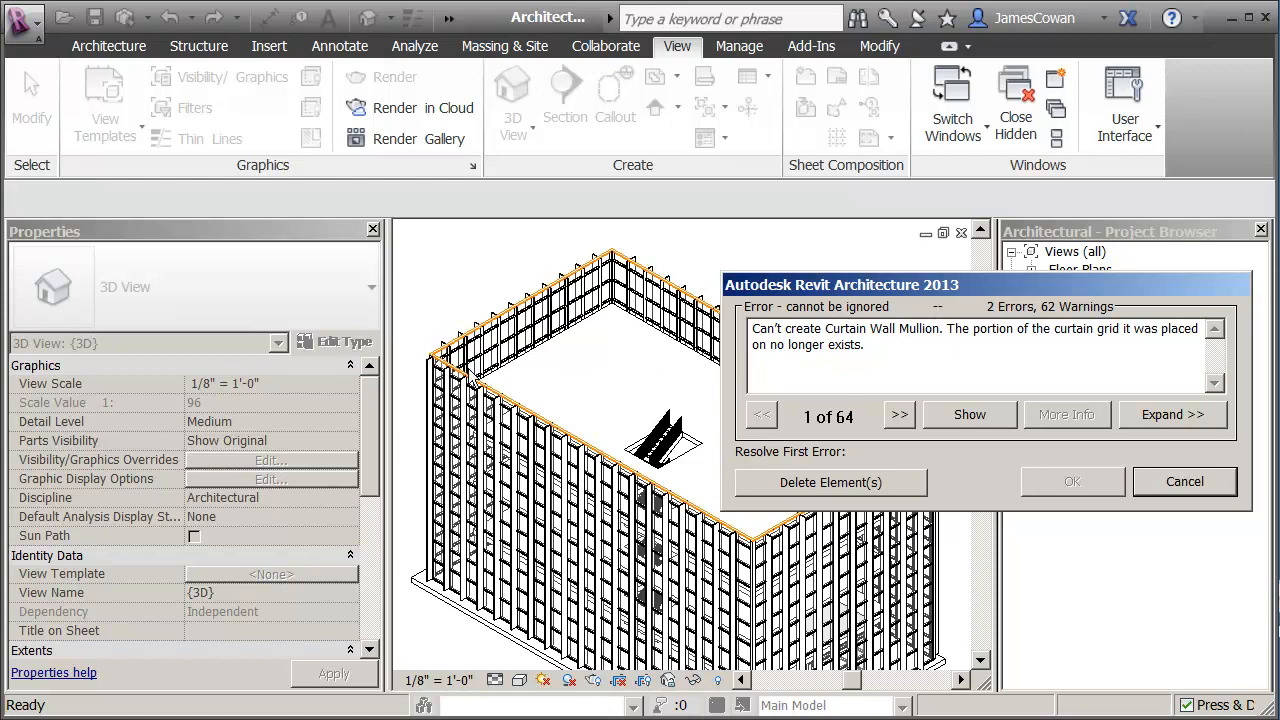
pyautogui.click(817, 486)
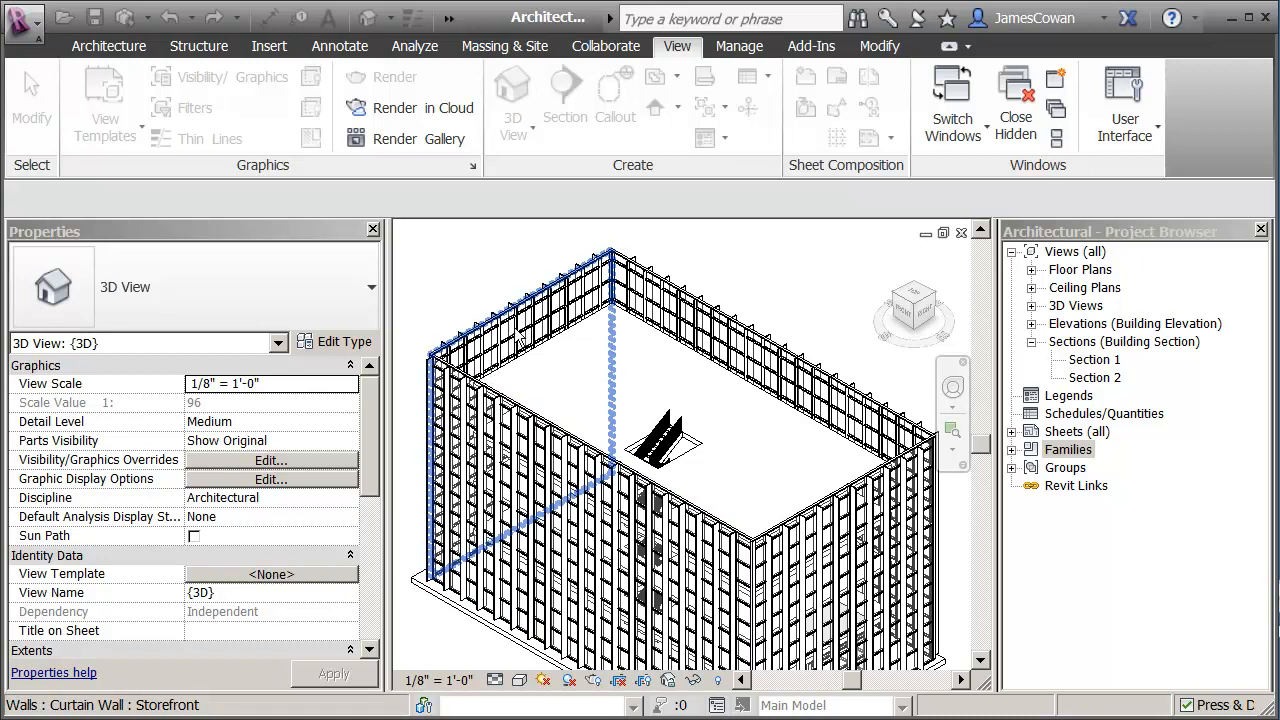
# Examine the upper edges and corner of the curtain walls around the open top of the building
pyautogui.scroll(1, 506, 330)
pyautogui.scroll(5, 509, 389)
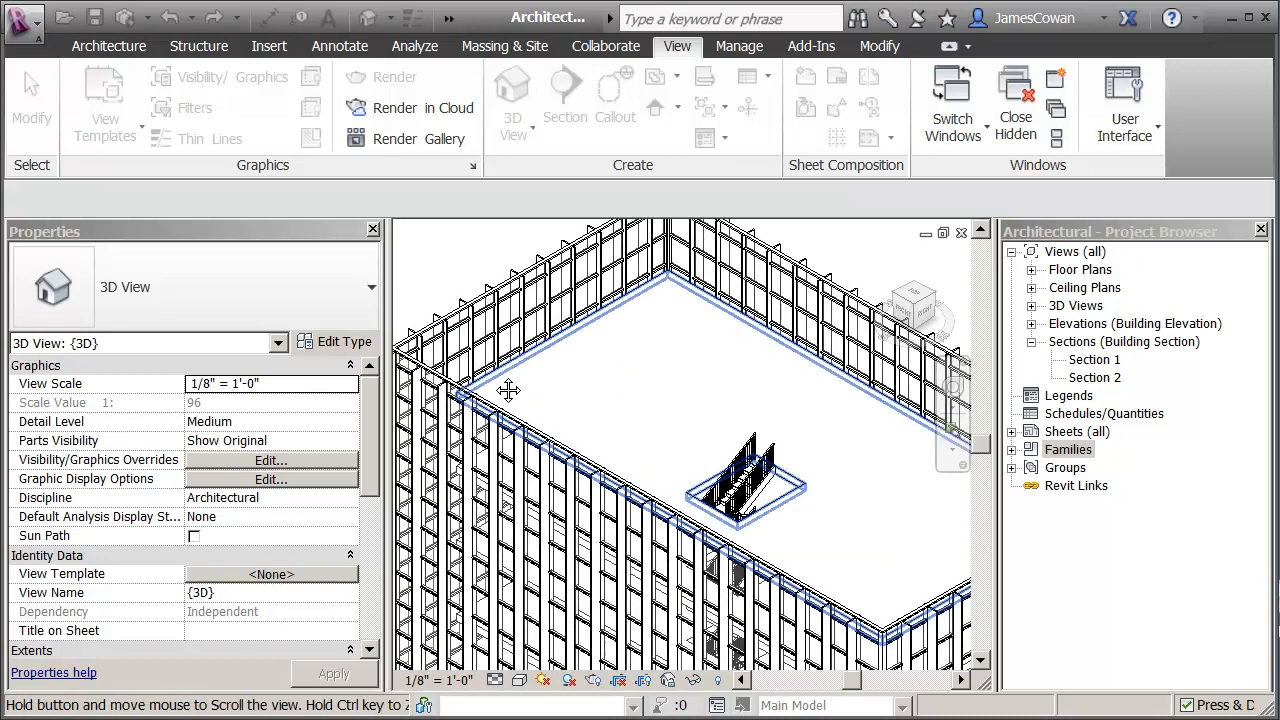
pyautogui.scroll(2, 600, 344)
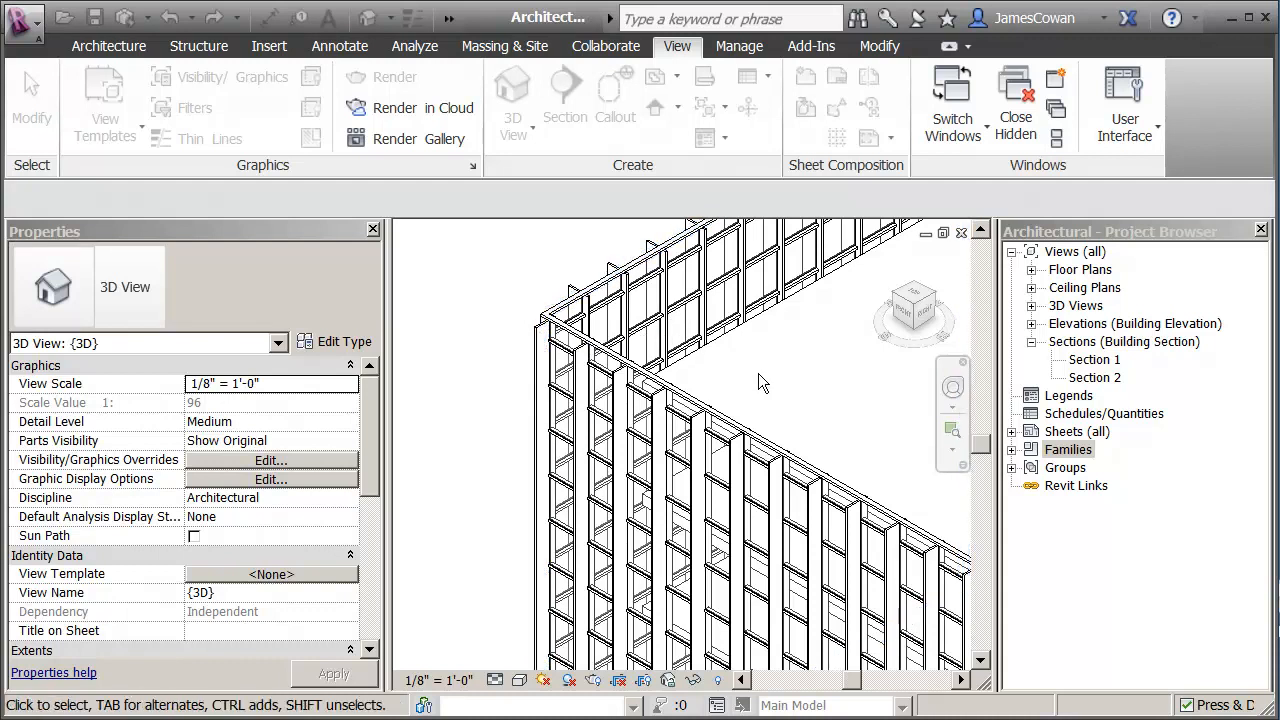
pyautogui.scroll(2, 753, 360)
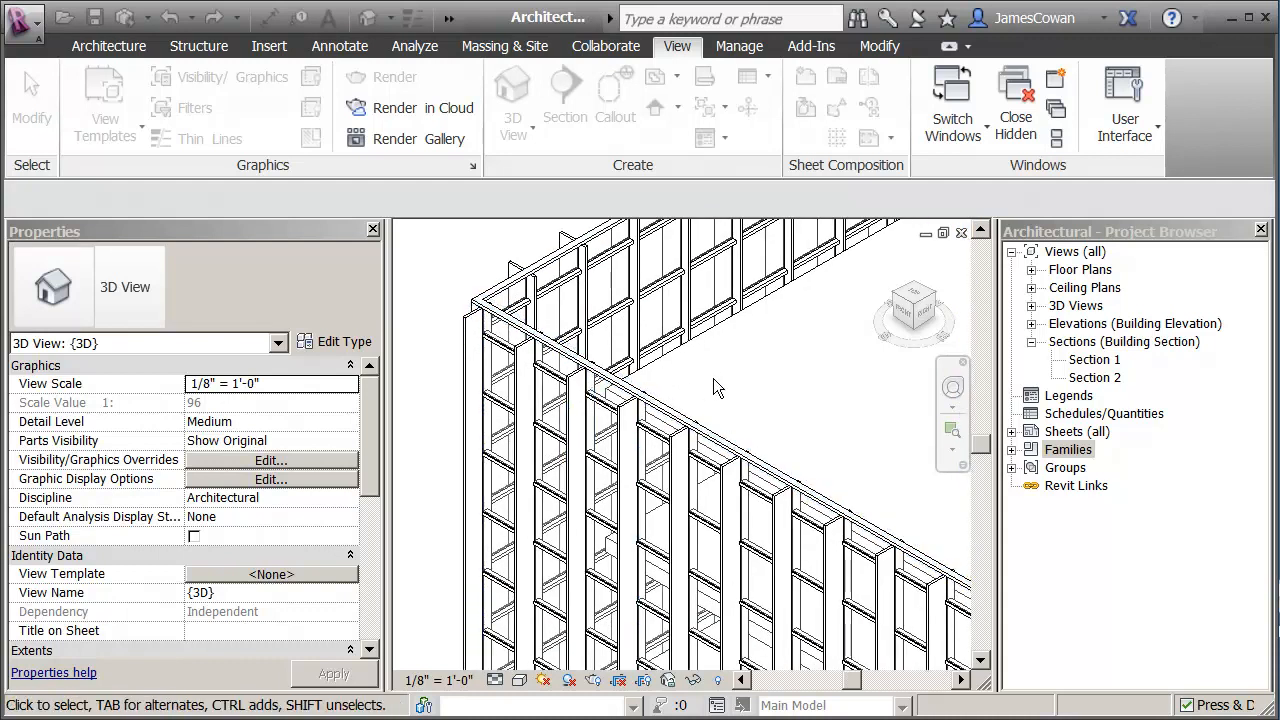
pyautogui.scroll(-5, 760, 361)
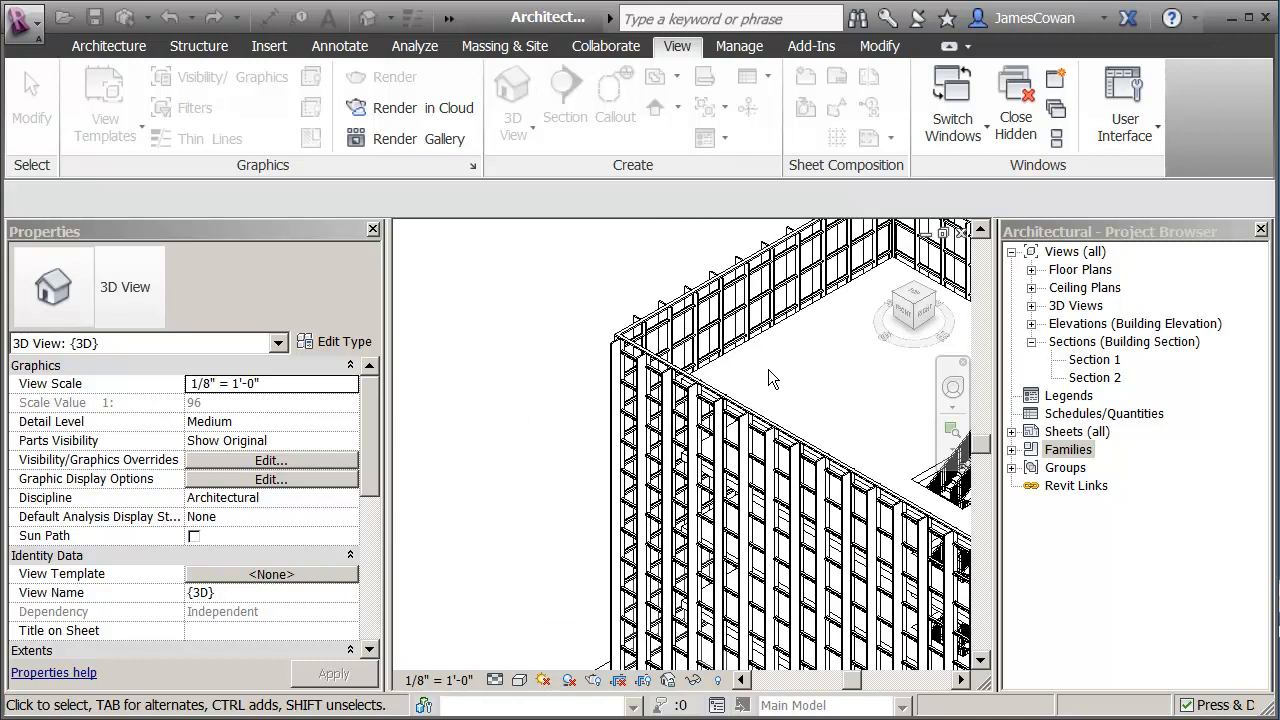
pyautogui.scroll(-2, 765, 370)
pyautogui.scroll(-2, 643, 419)
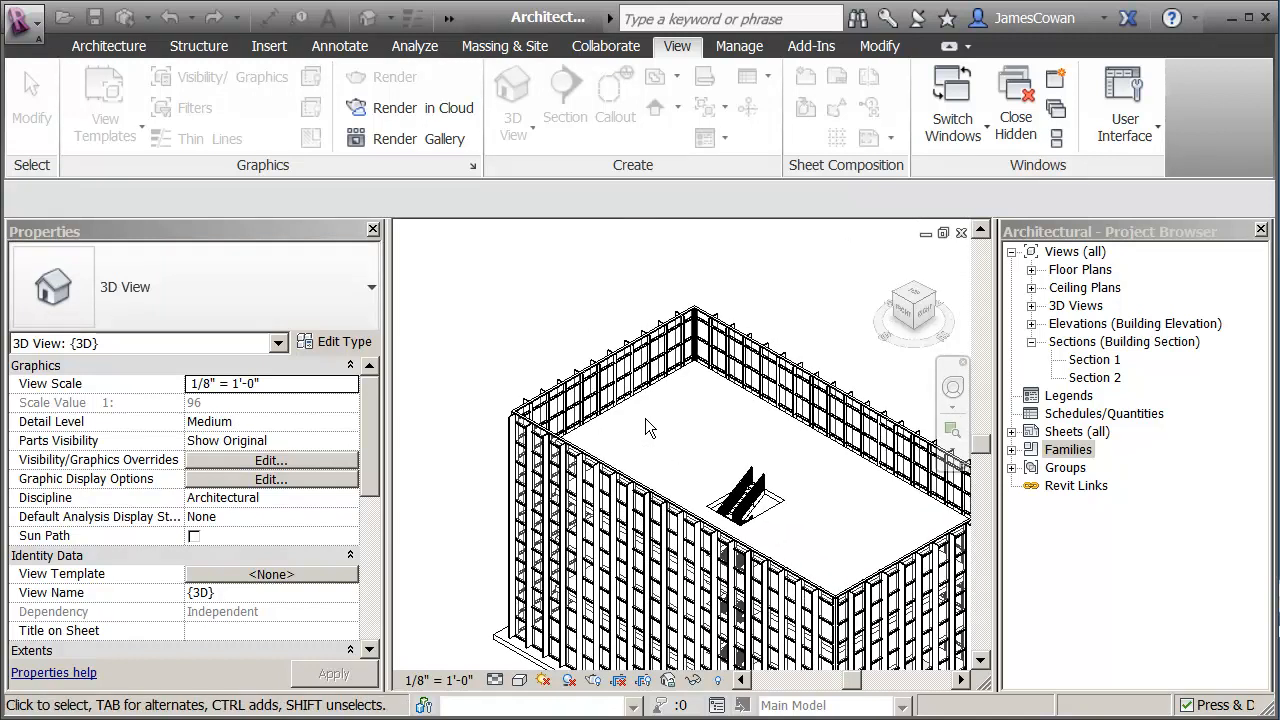
# Open the Level 5 floor plan and bring the whole building outline into view
pyautogui.click(1032, 271)
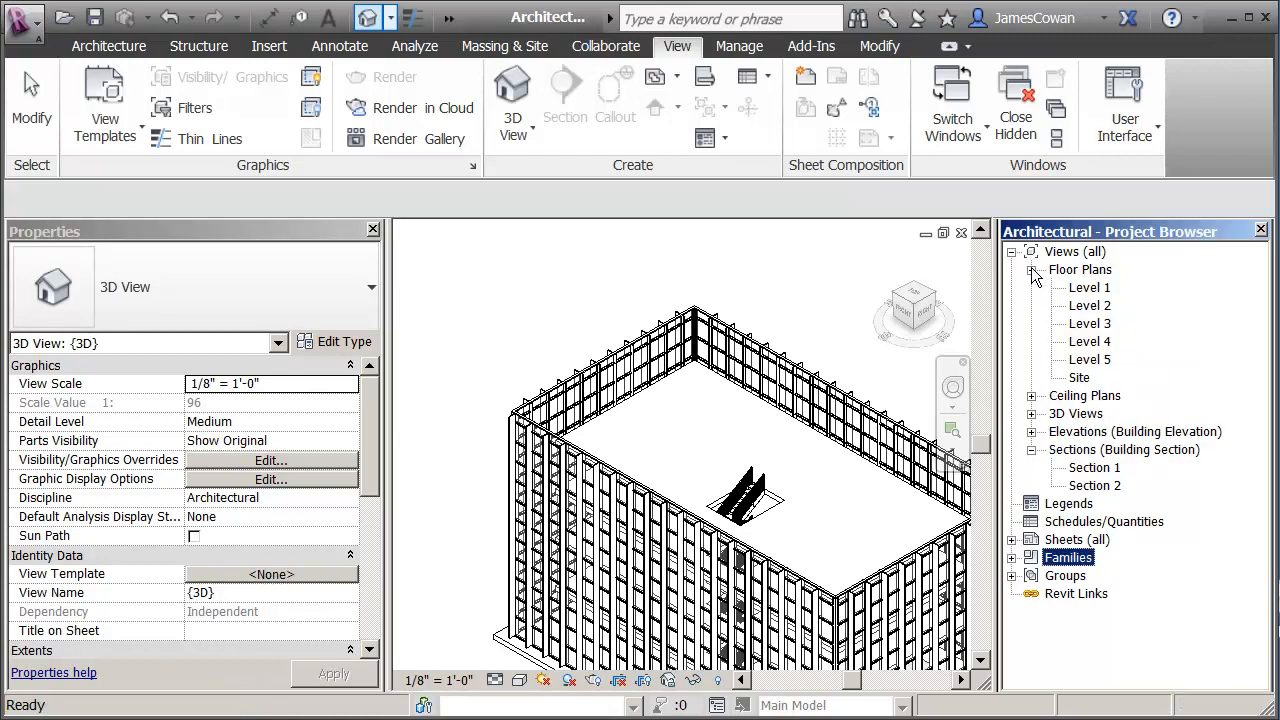
pyautogui.click(1088, 360)
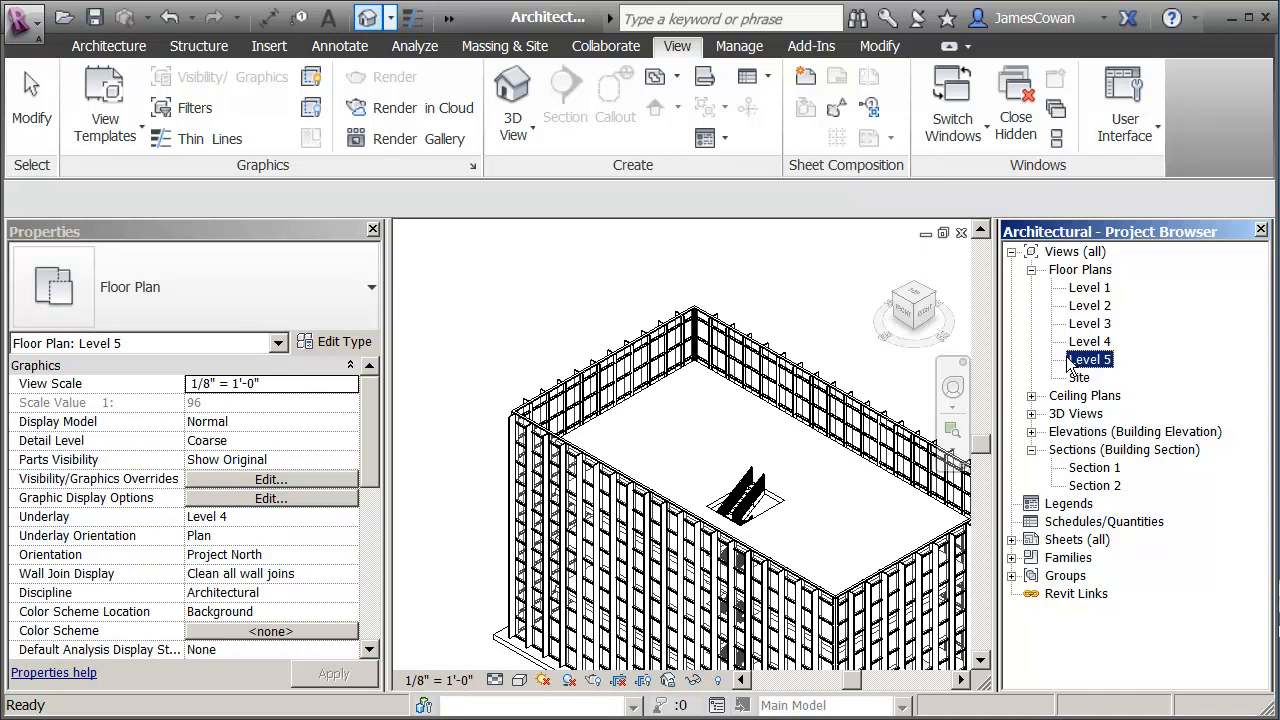
pyautogui.doubleClick(1090, 360)
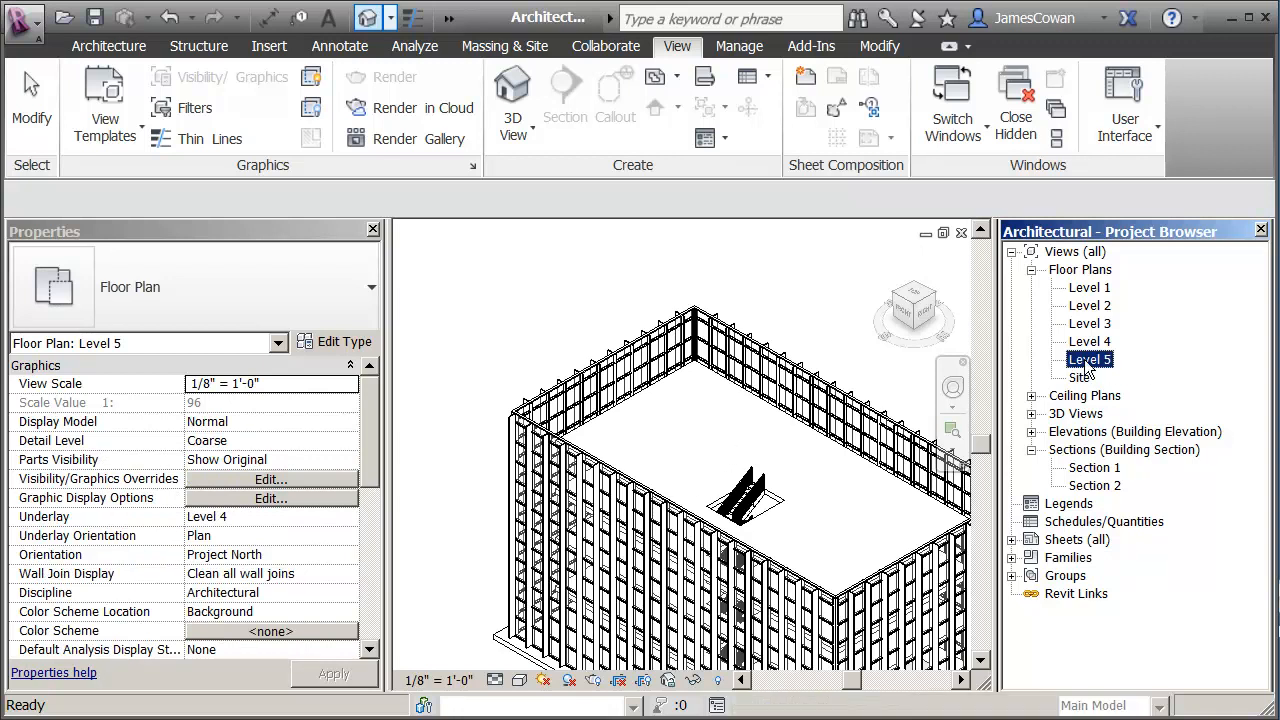
pyautogui.scroll(-5, 684, 488)
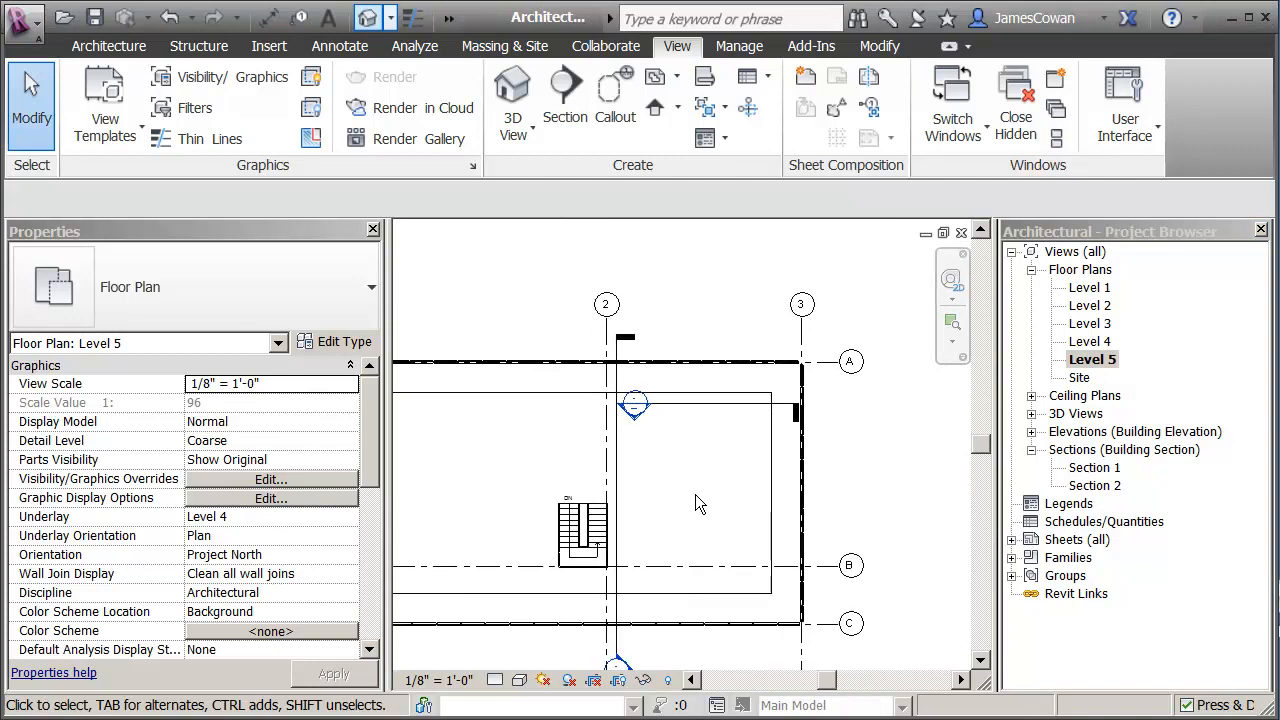
pyautogui.moveTo(778, 458); pyautogui.dragTo(798, 439, button='middle')
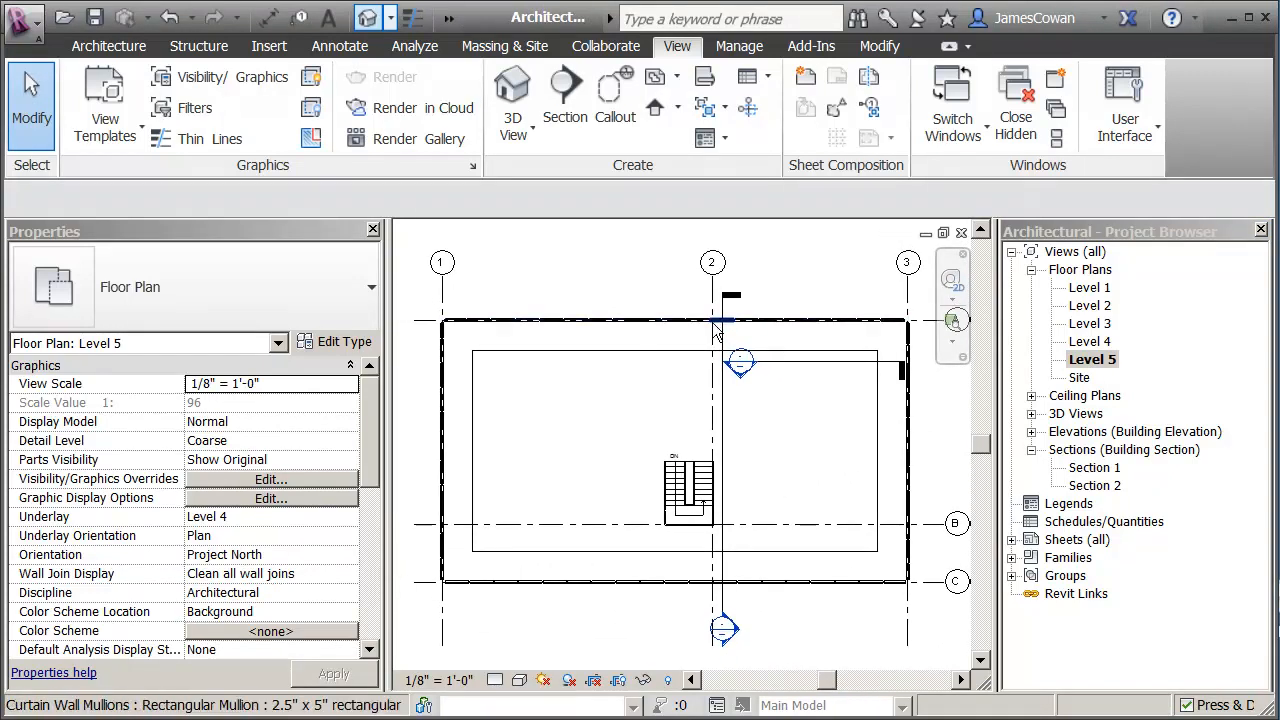
# Start a roof by footprint on Level 5 using Pick Walls for the boundary, with the overhang set to 2' 0"
pyautogui.click(108, 46)
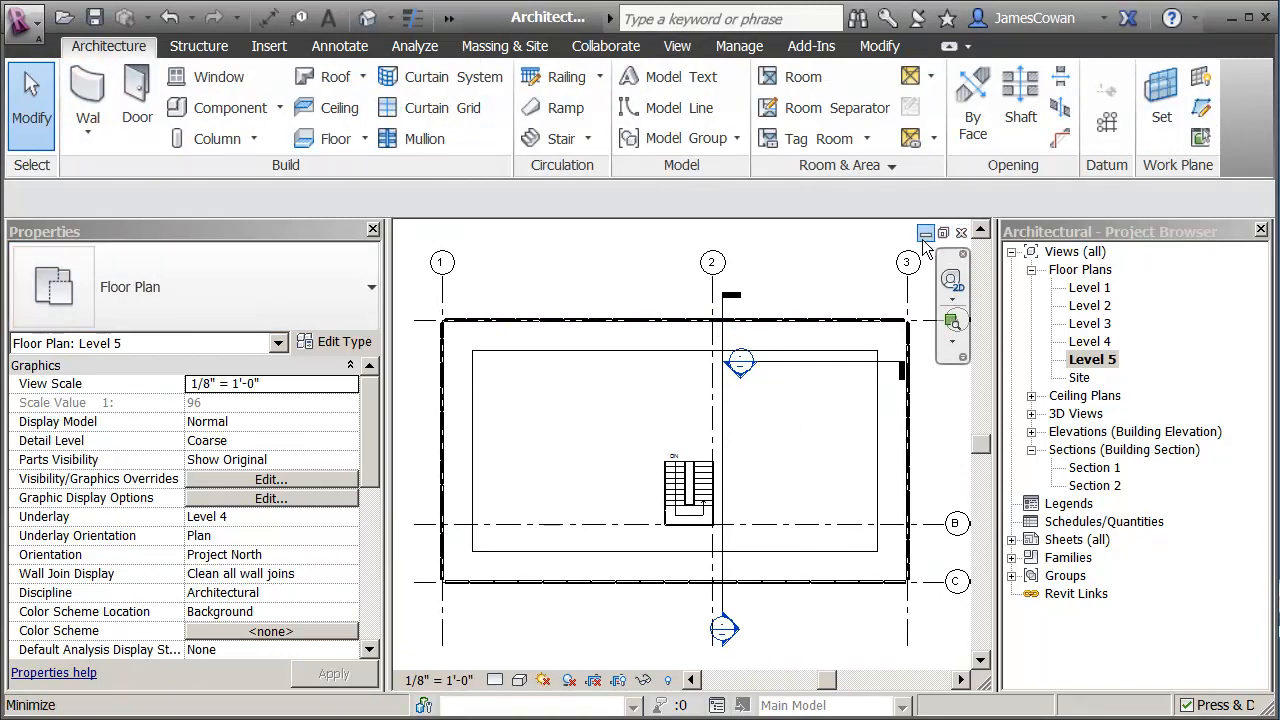
pyautogui.click(361, 77)
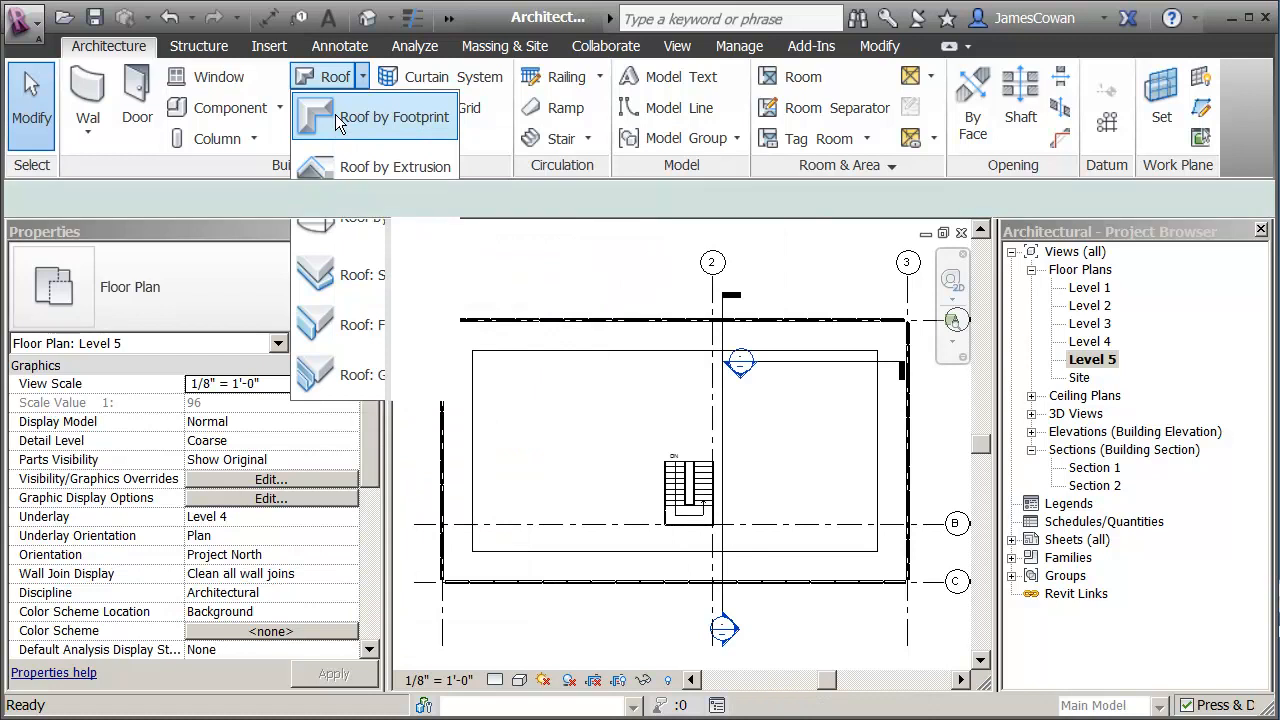
pyautogui.click(342, 118)
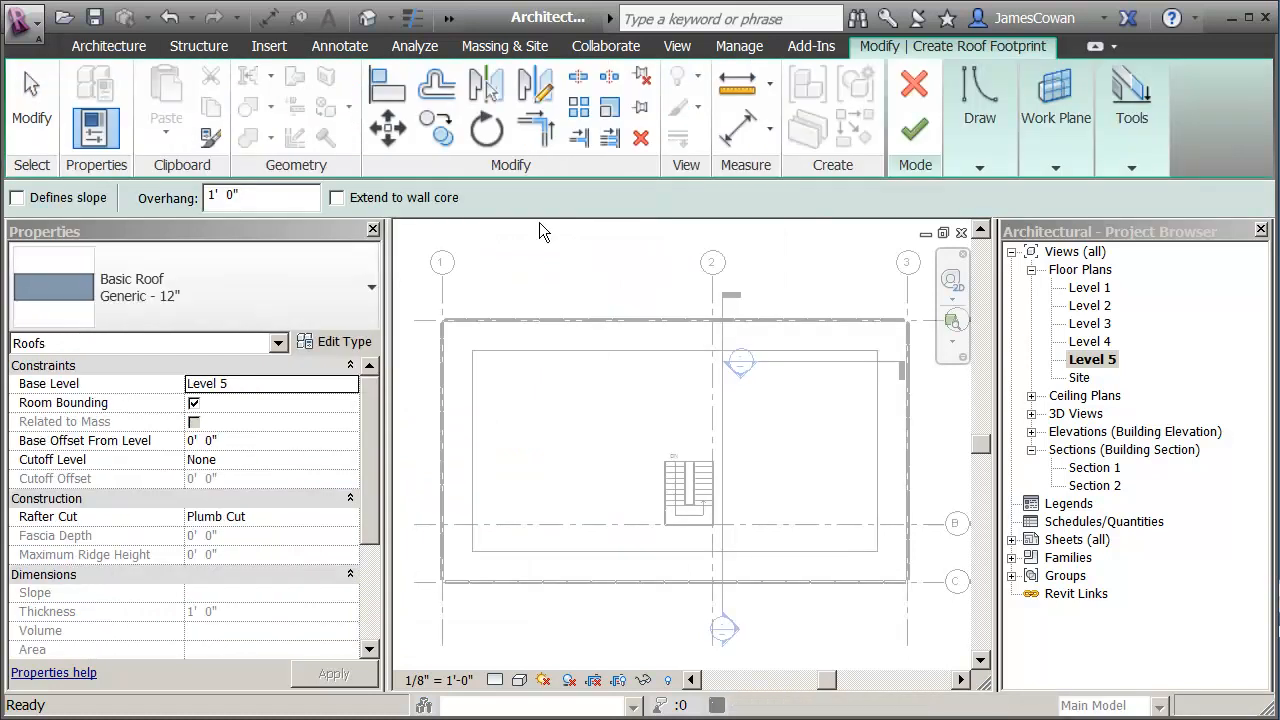
pyautogui.click(983, 166)
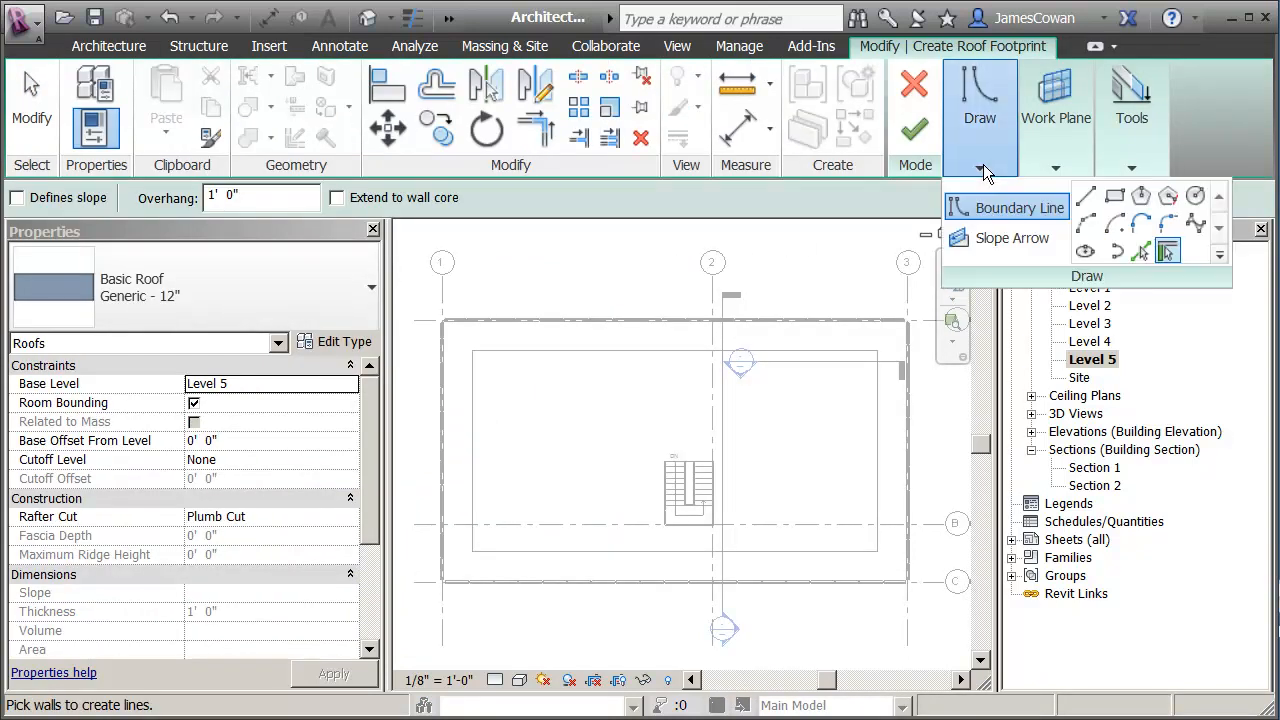
pyautogui.click(1131, 166)
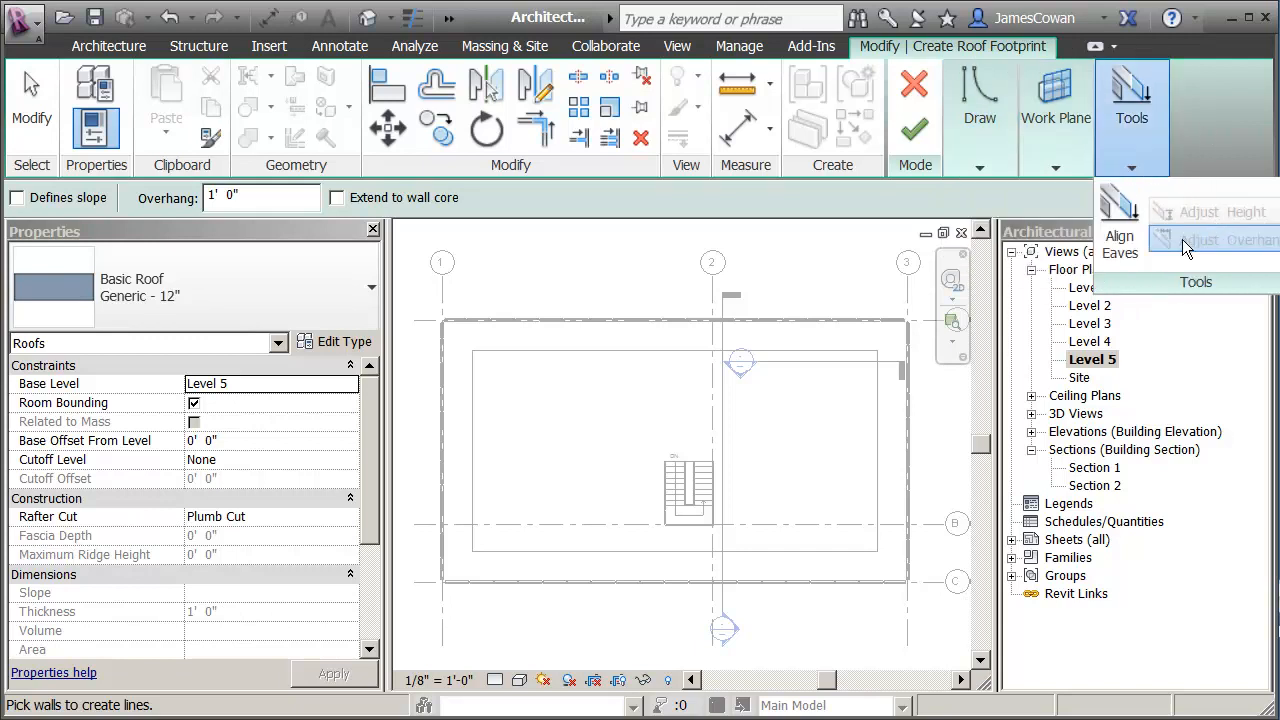
pyautogui.click(982, 168)
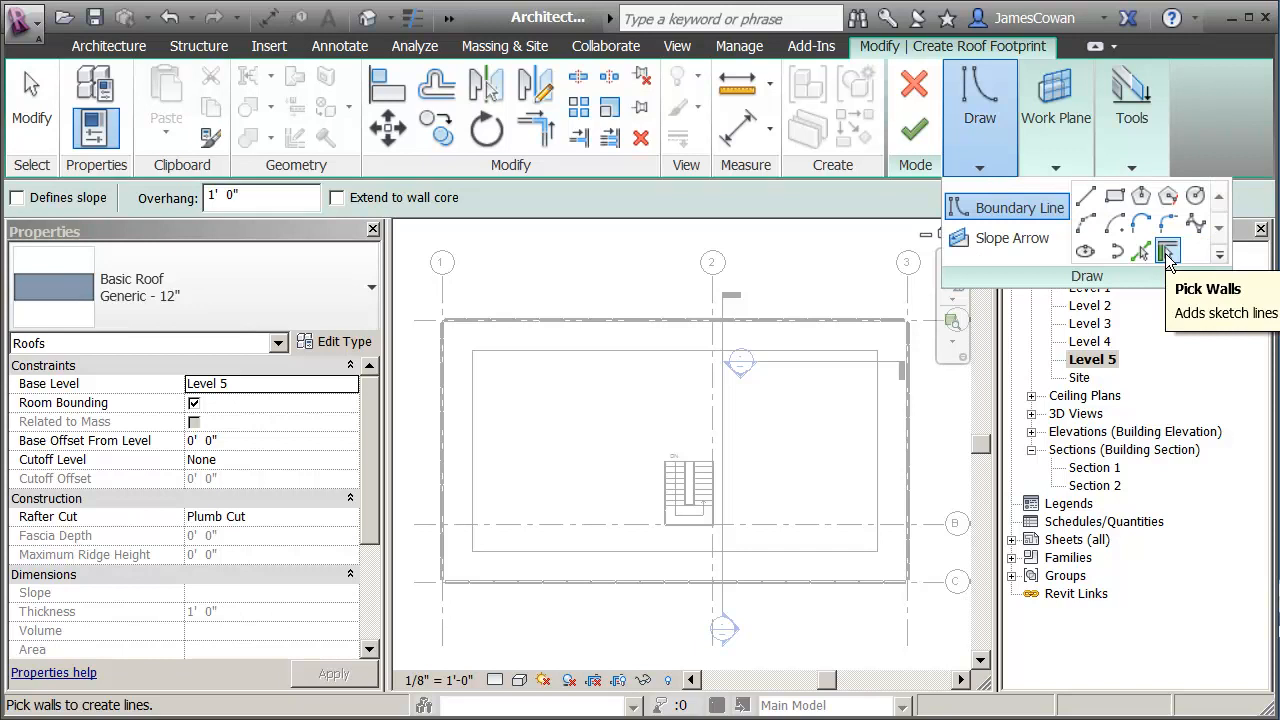
pyautogui.click(1167, 255)
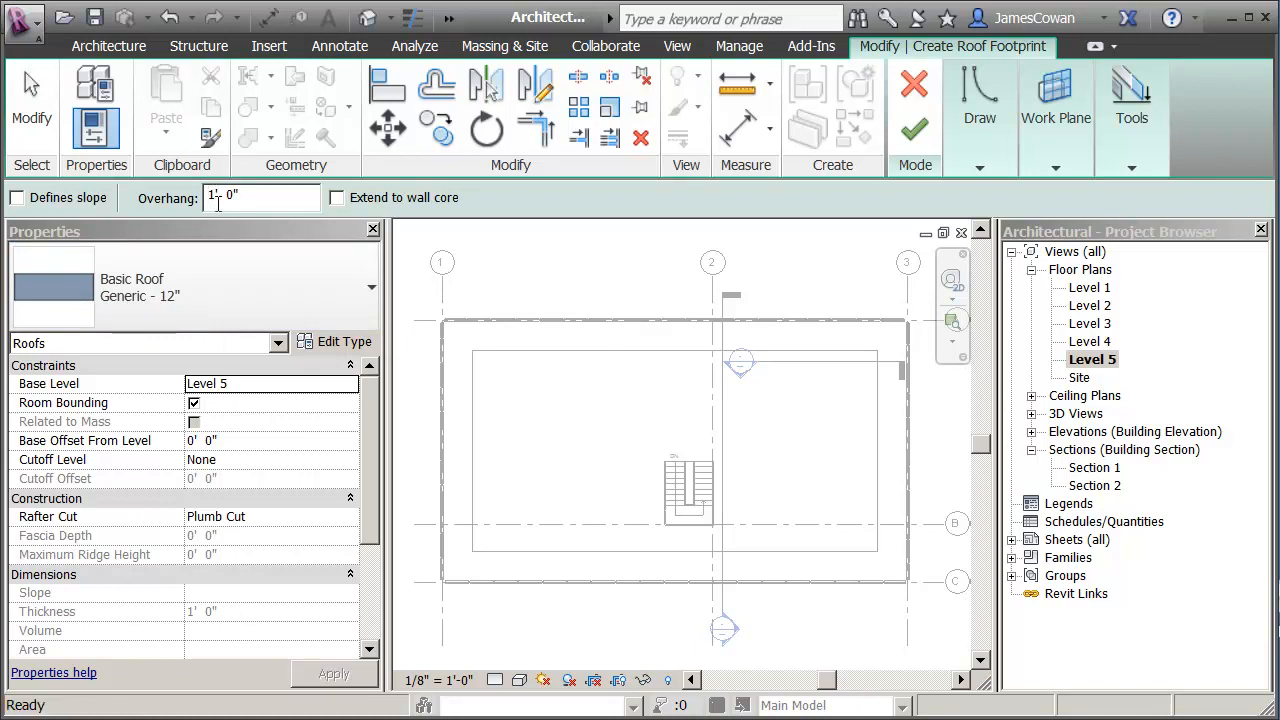
pyautogui.doubleClick(215, 194)
pyautogui.write('2')
# Create the roof boundary from the four exterior curtain walls and finish the roof footprint
pyautogui.click(638, 318)
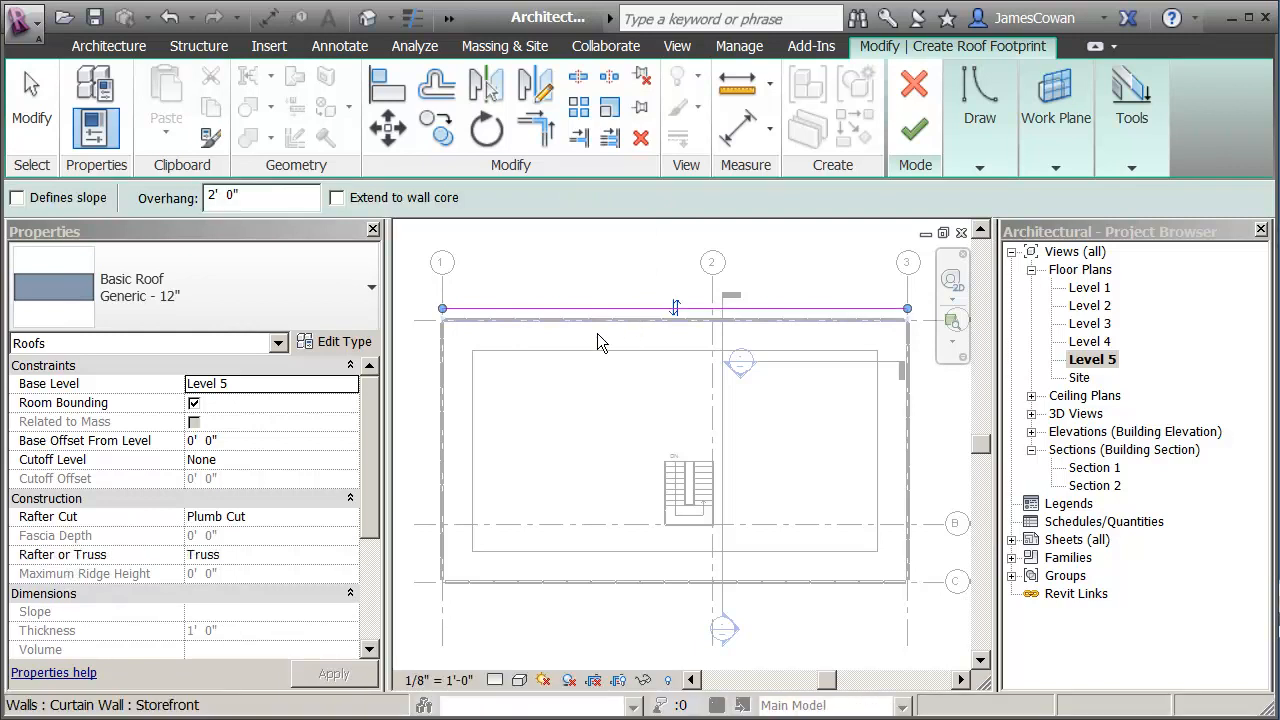
pyautogui.click(439, 418)
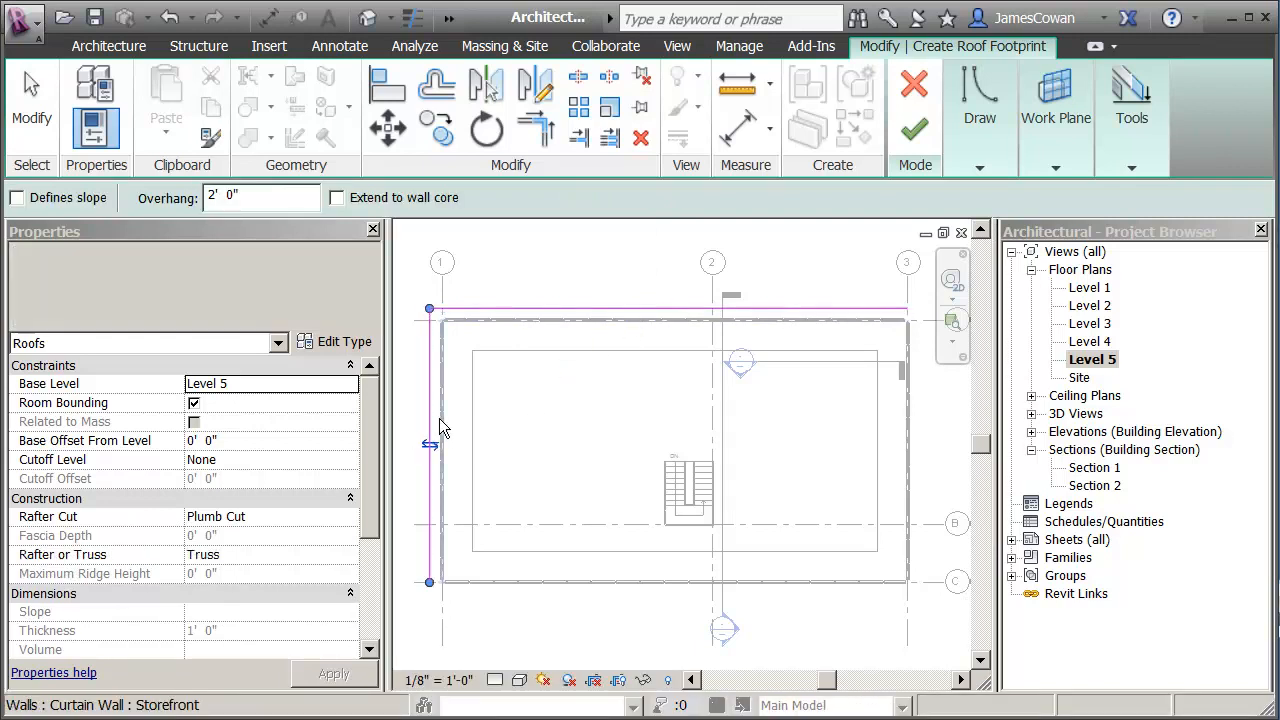
pyautogui.click(585, 582)
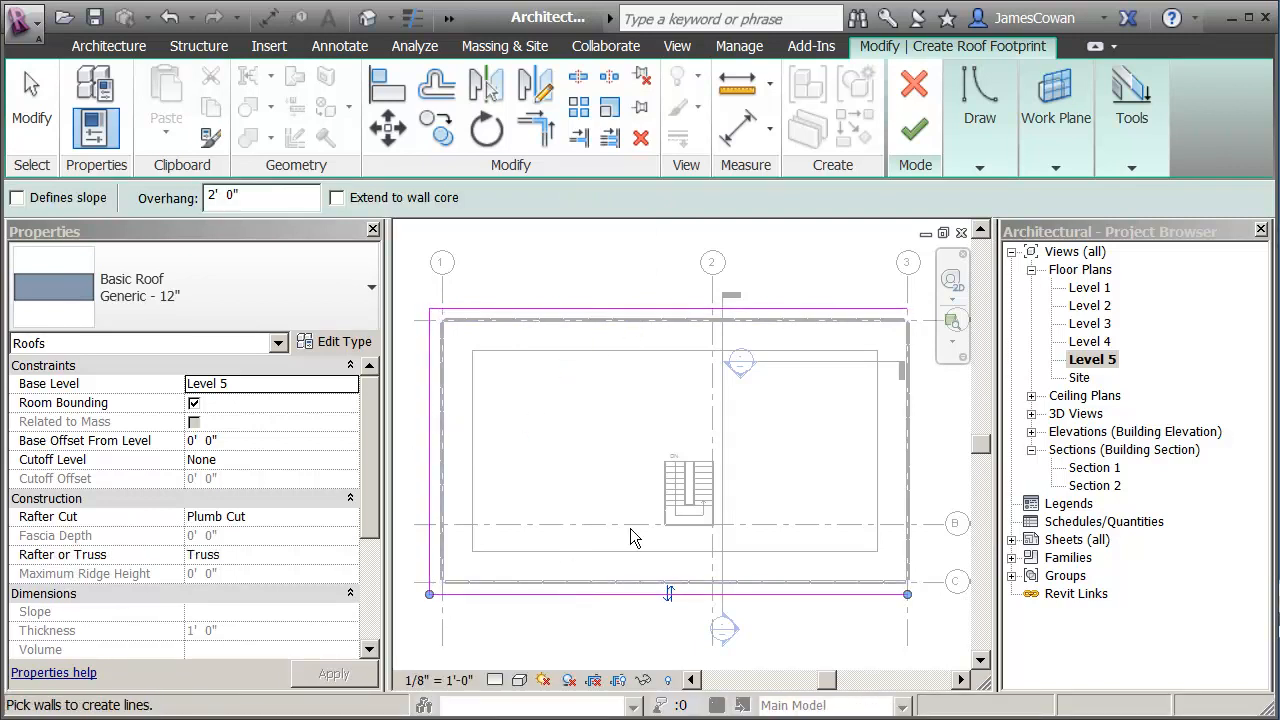
pyautogui.click(905, 463)
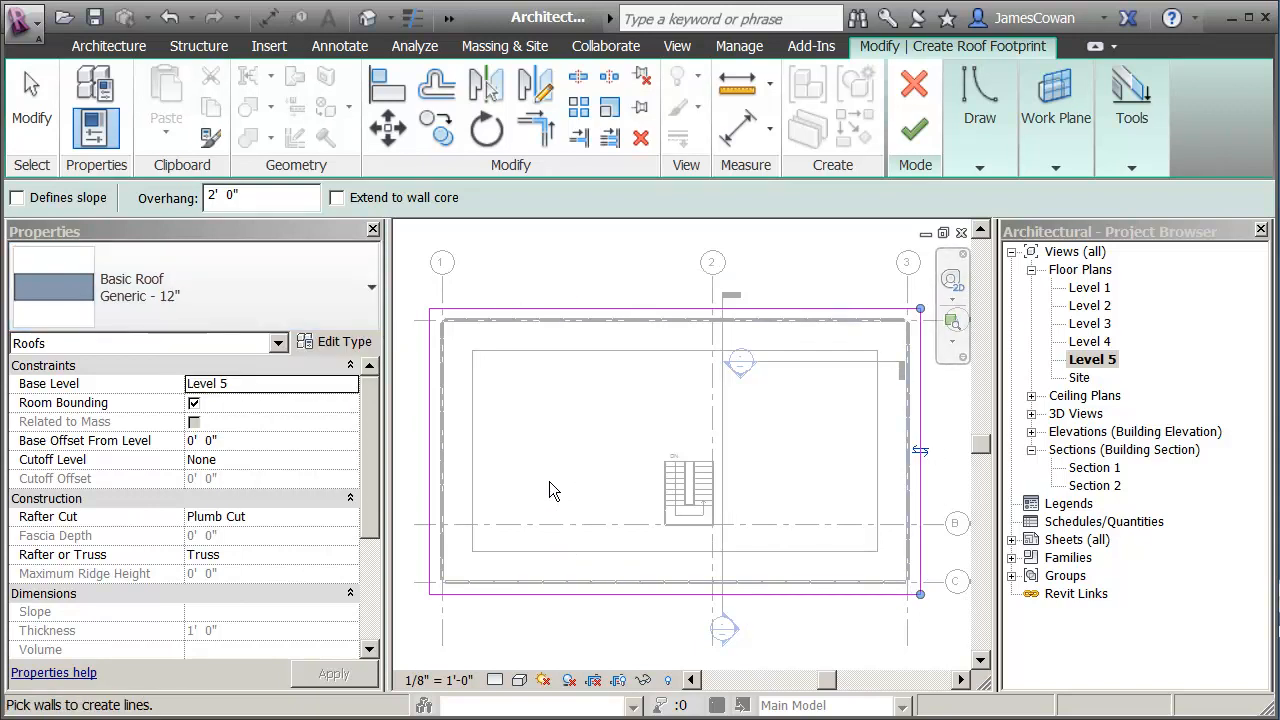
pyautogui.click(914, 132)
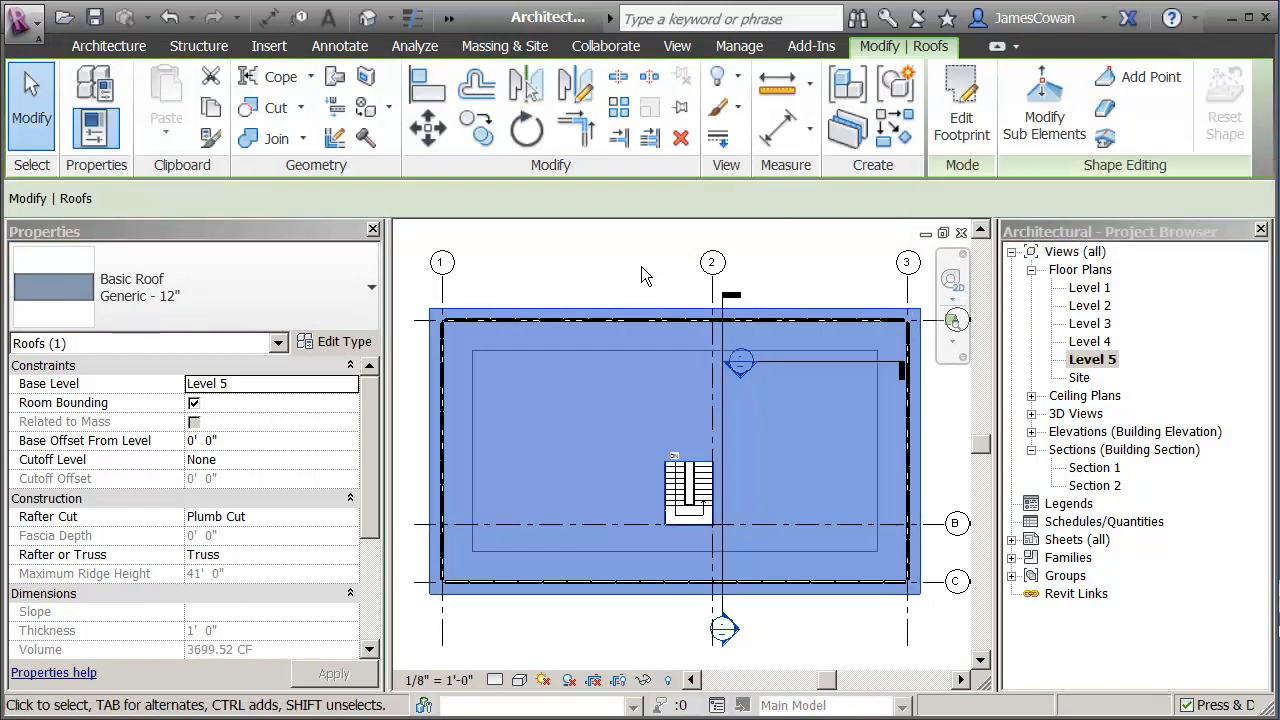
pyautogui.click(641, 266)
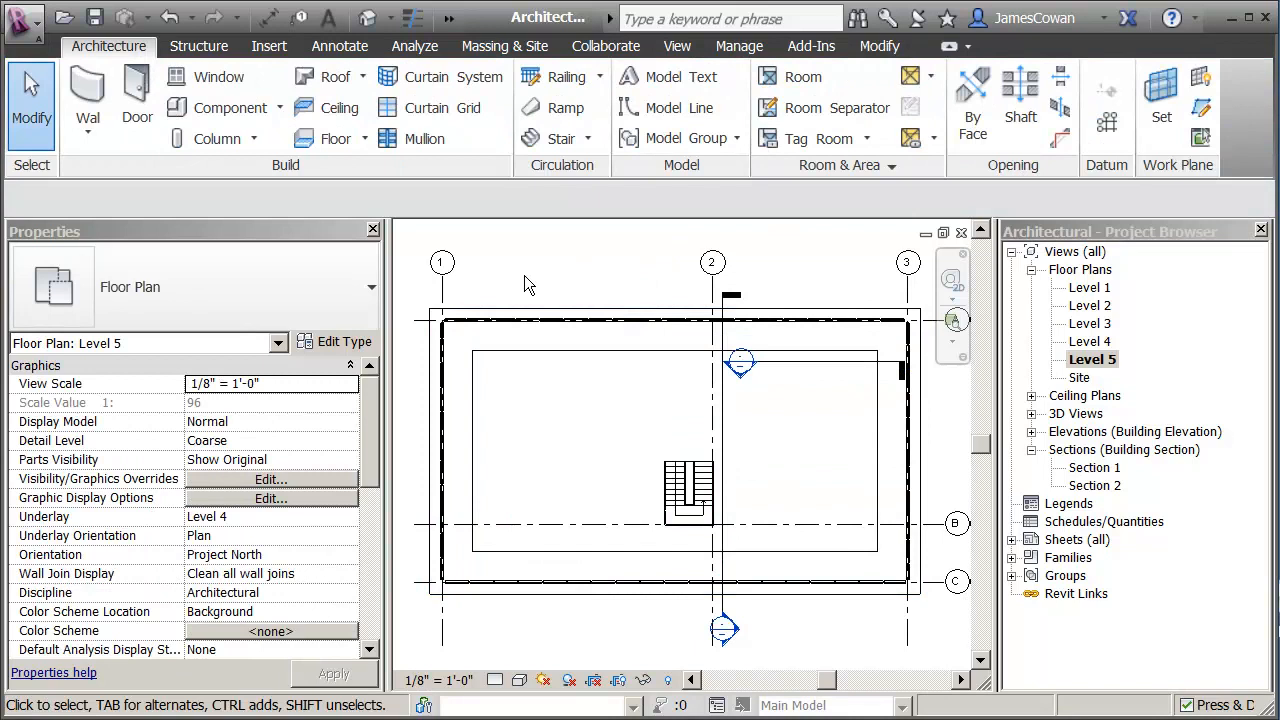
# In the 3D view, attach the tops of all four curtain walls to the new roof, deleting the mullions that cannot be created
pyautogui.click(368, 20)
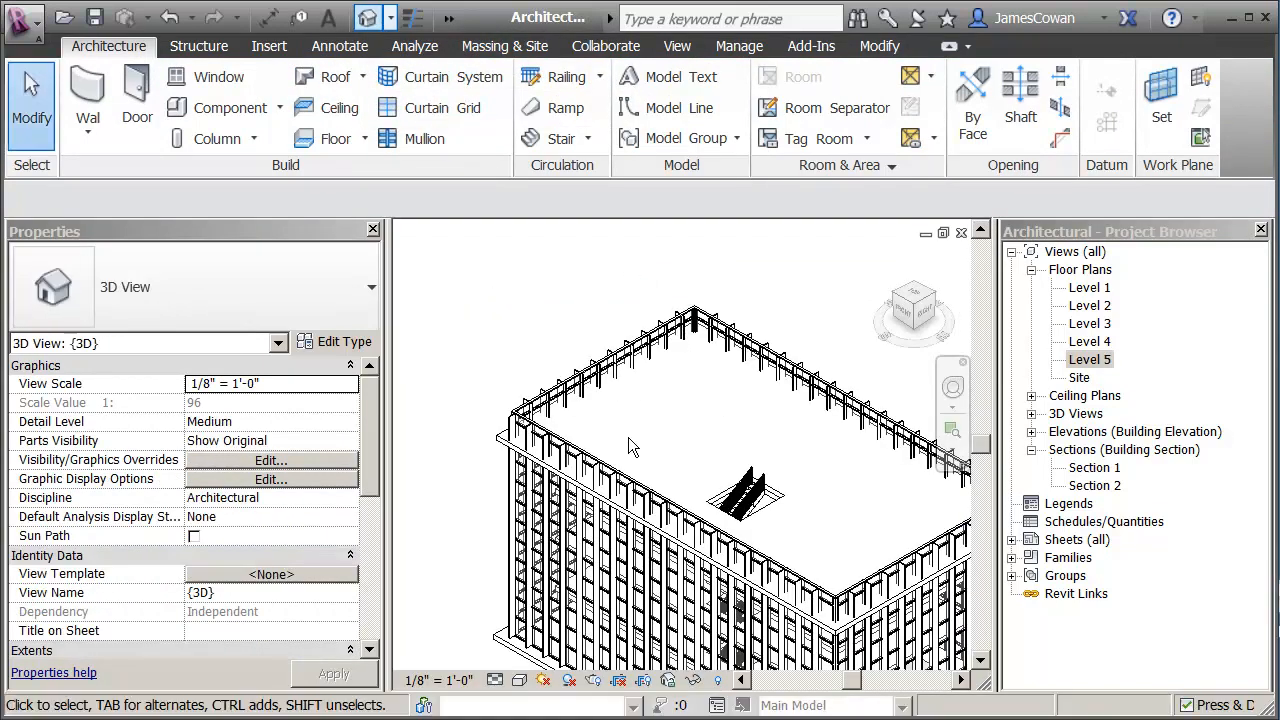
pyautogui.scroll(5, 421, 423)
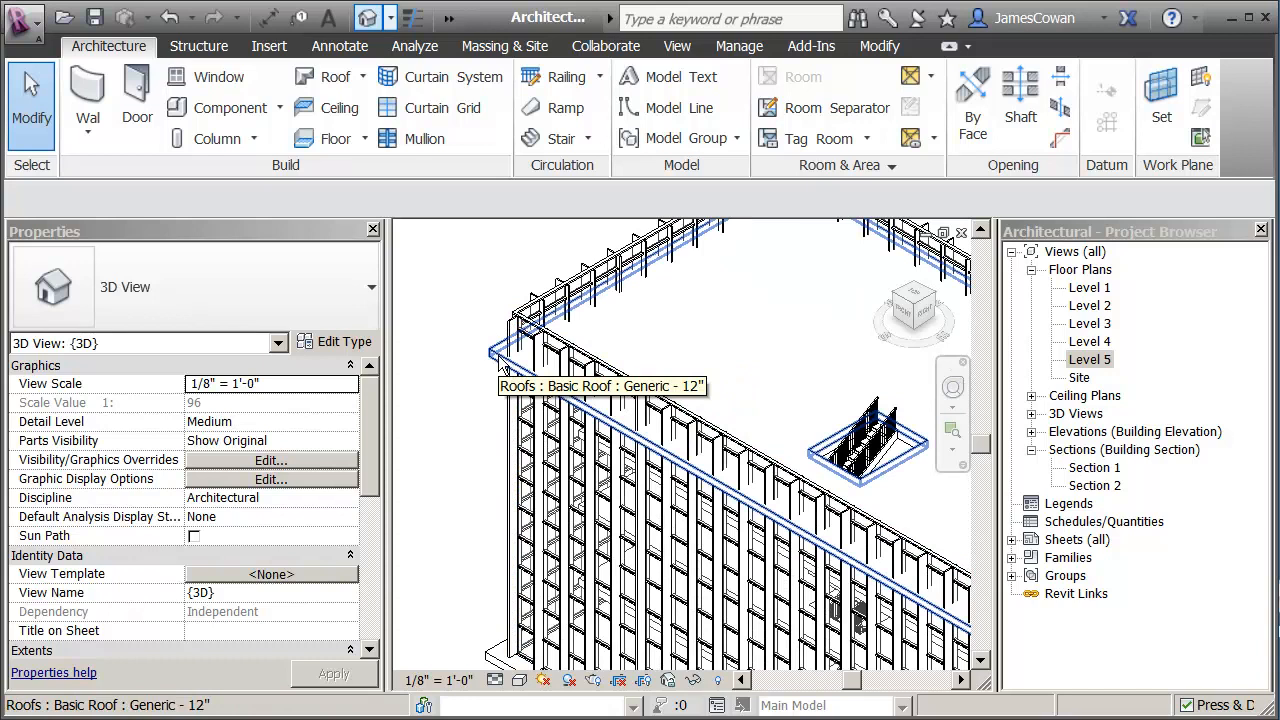
pyautogui.scroll(-1, 444, 276)
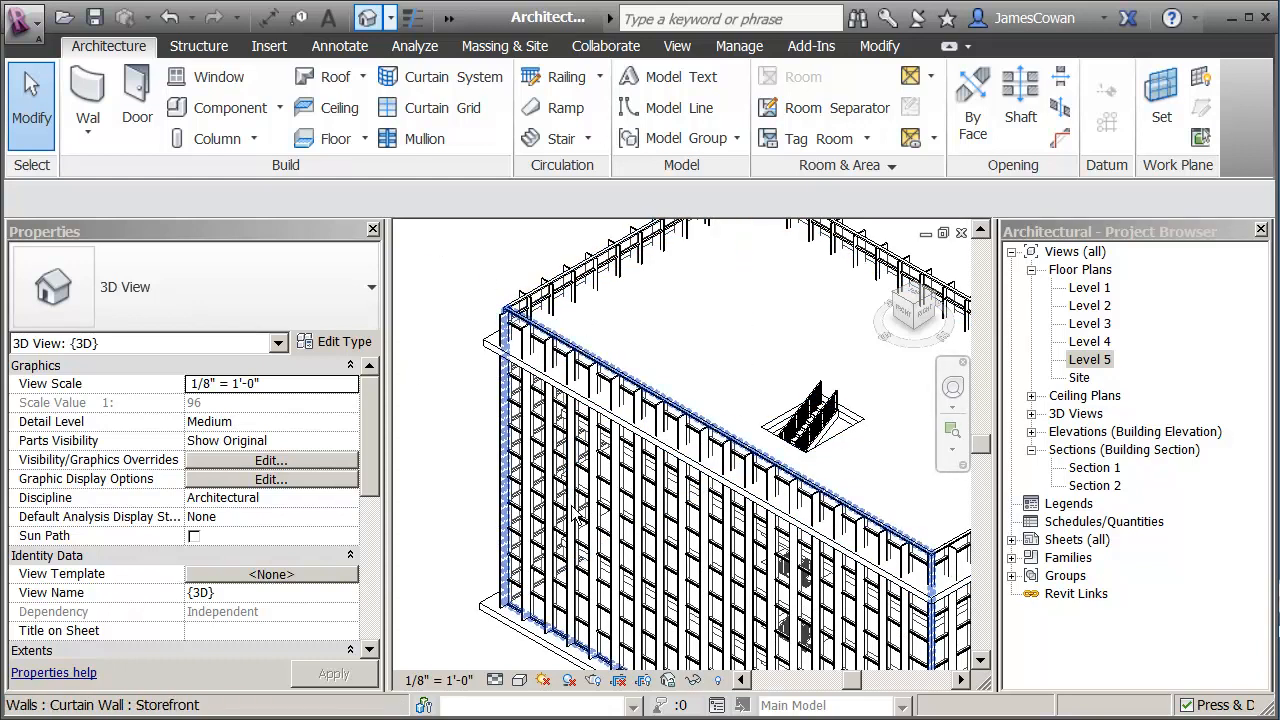
pyautogui.press('Tab')
pyautogui.click(551, 339)
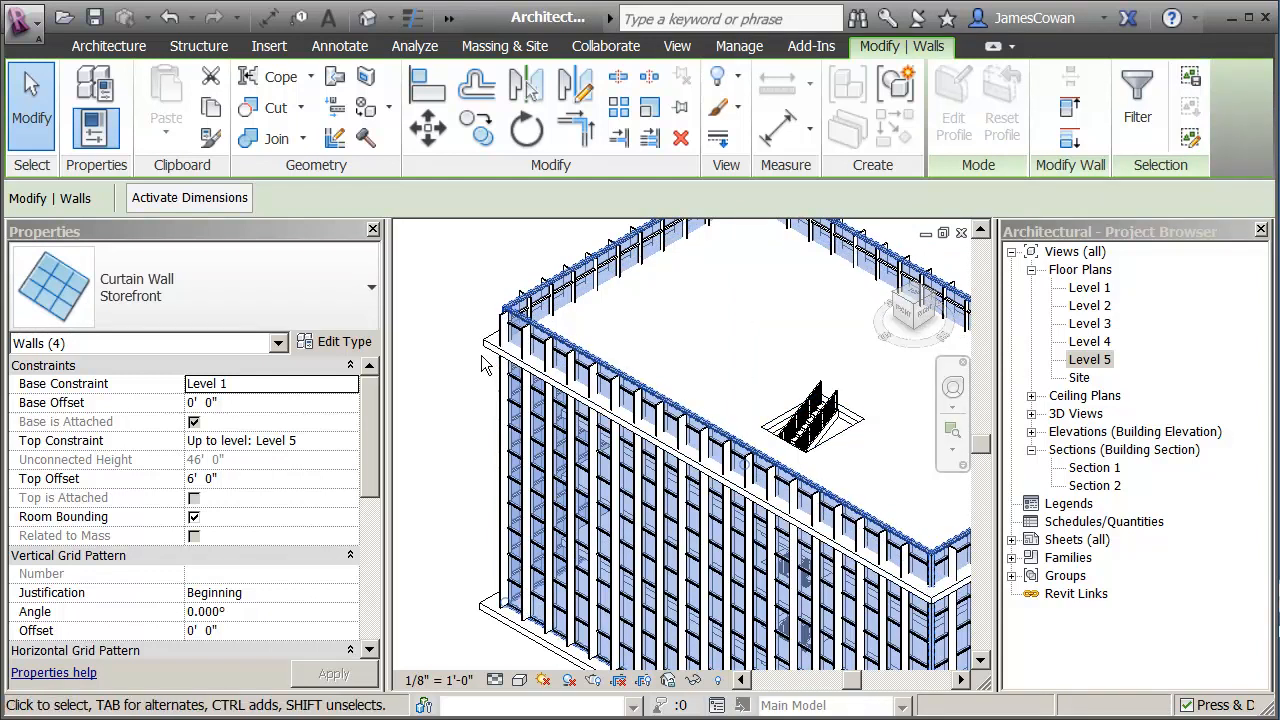
pyautogui.click(1071, 108)
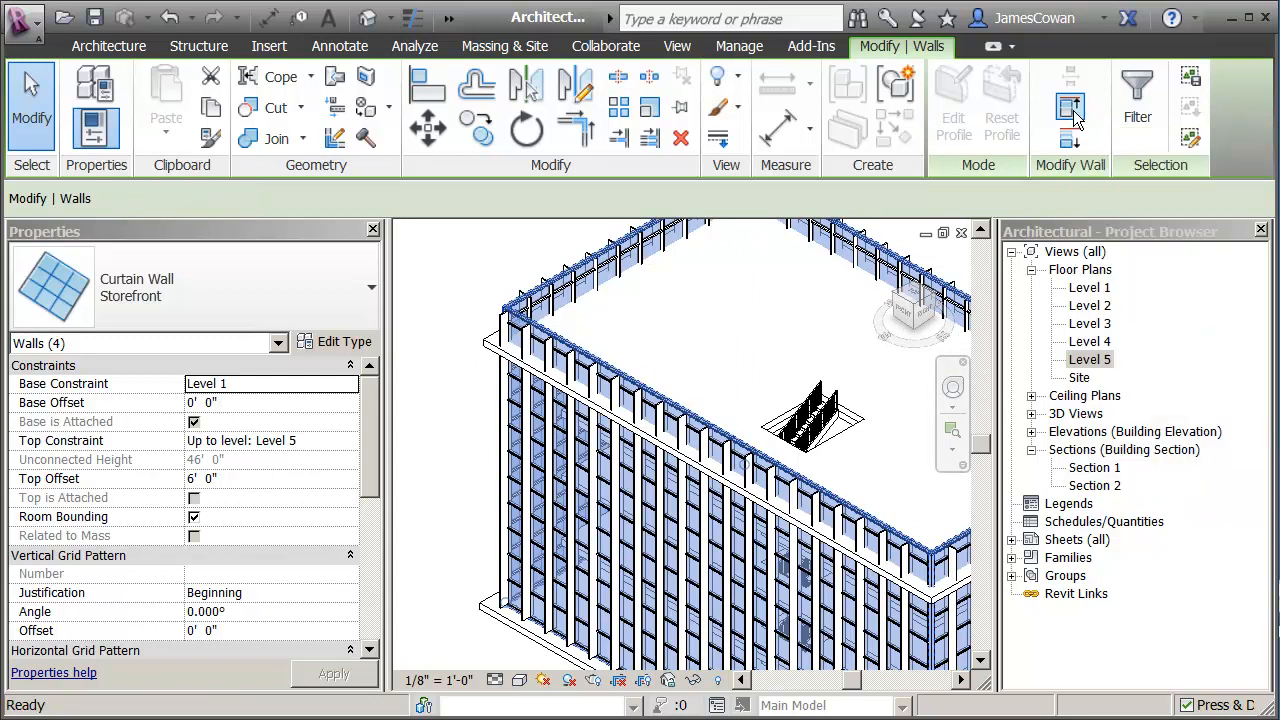
pyautogui.click(490, 358)
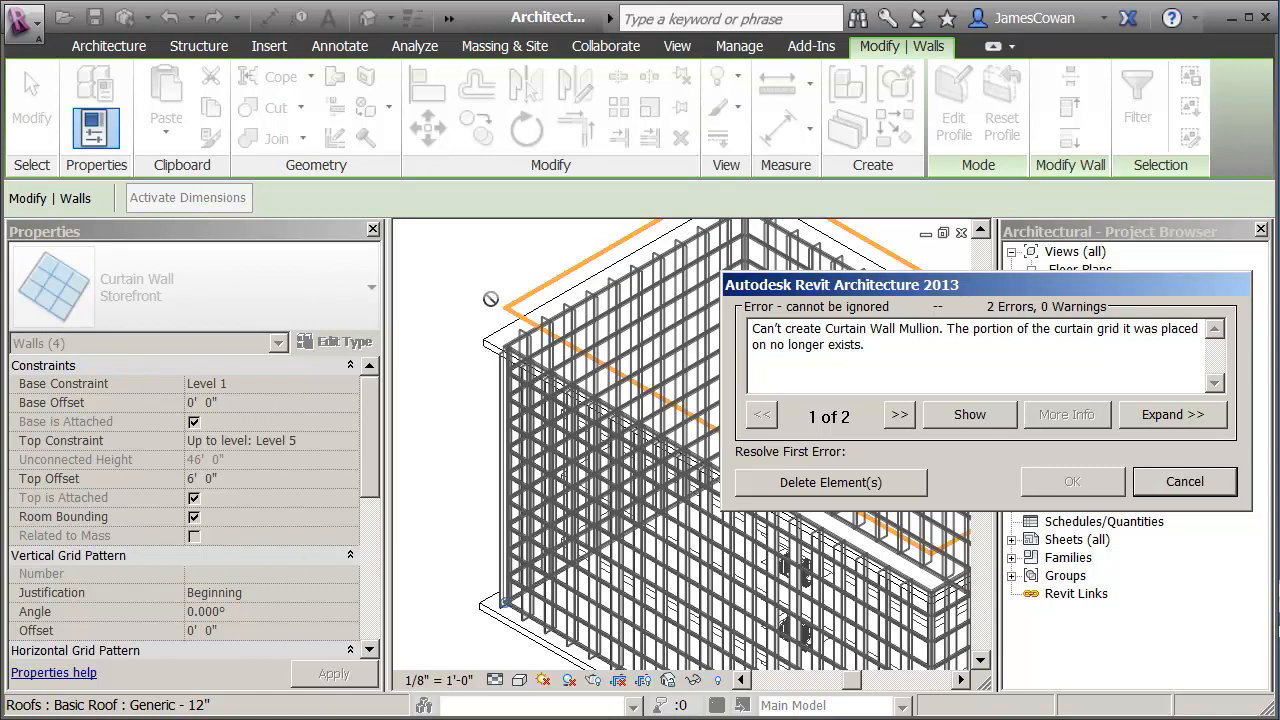
pyautogui.click(845, 483)
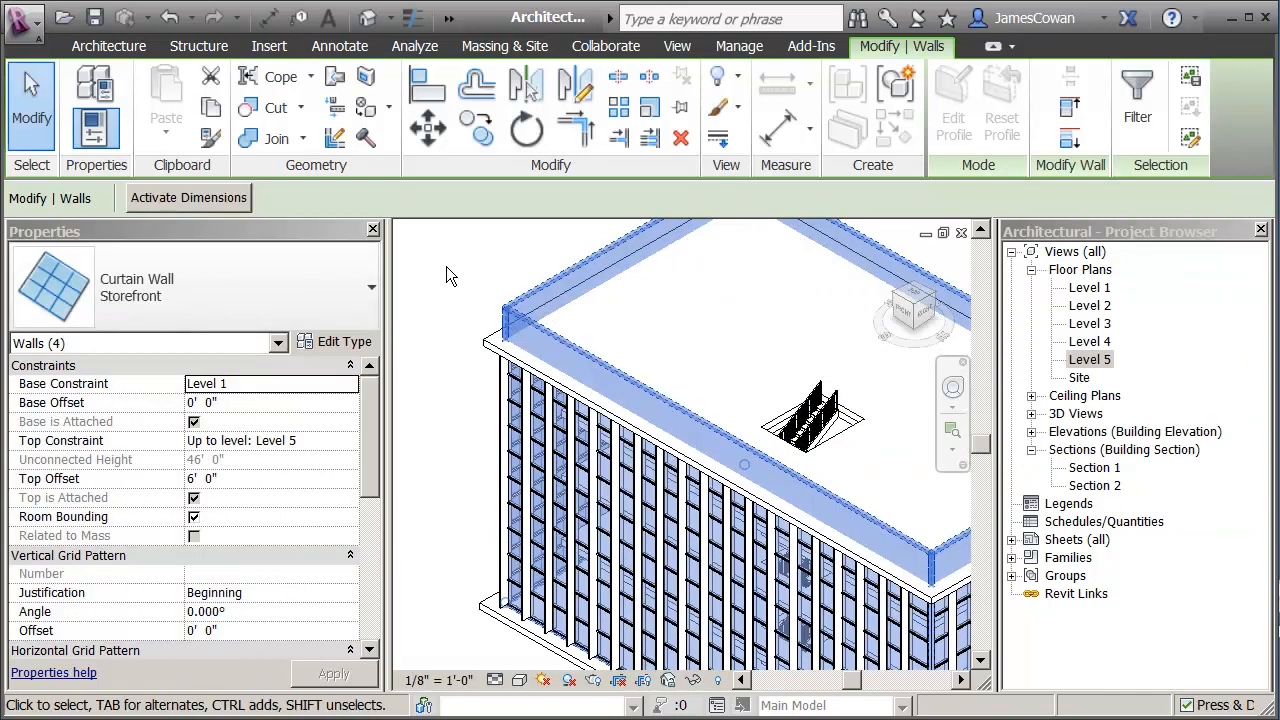
# Set the Multistory Top Level of the stair projecting through the roof to Level 4
pyautogui.click(446, 266)
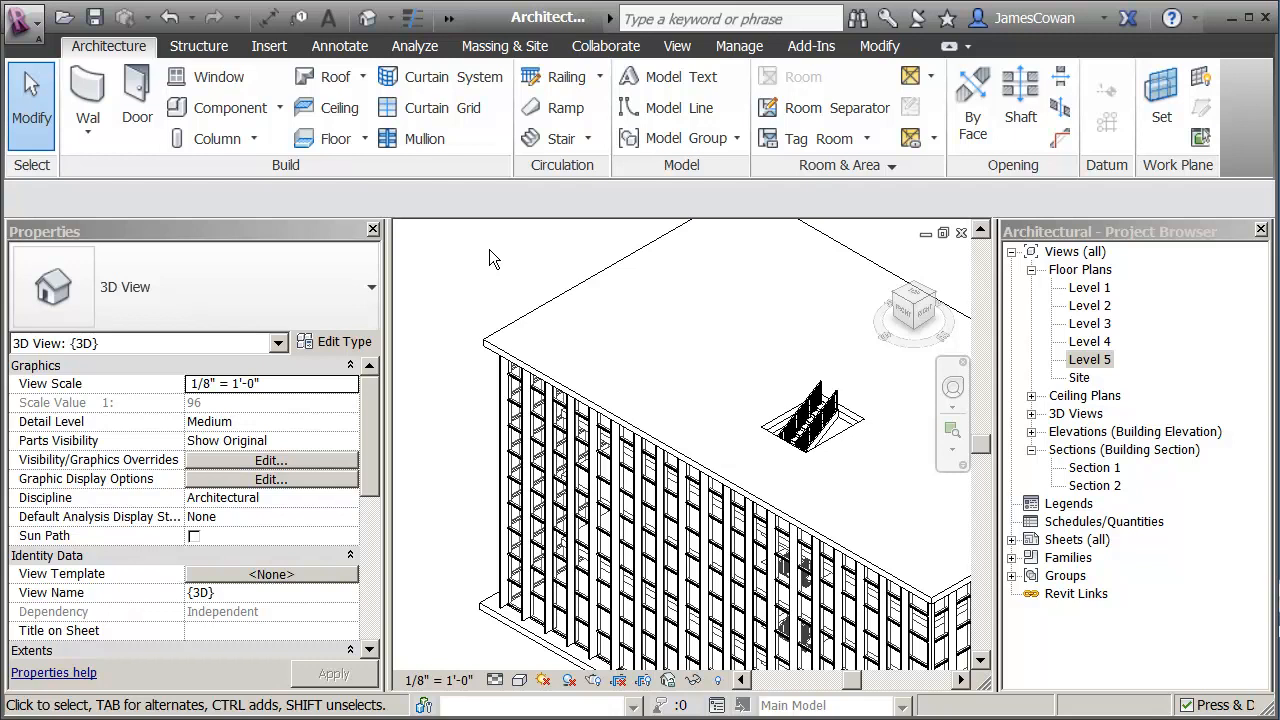
pyautogui.click(829, 431)
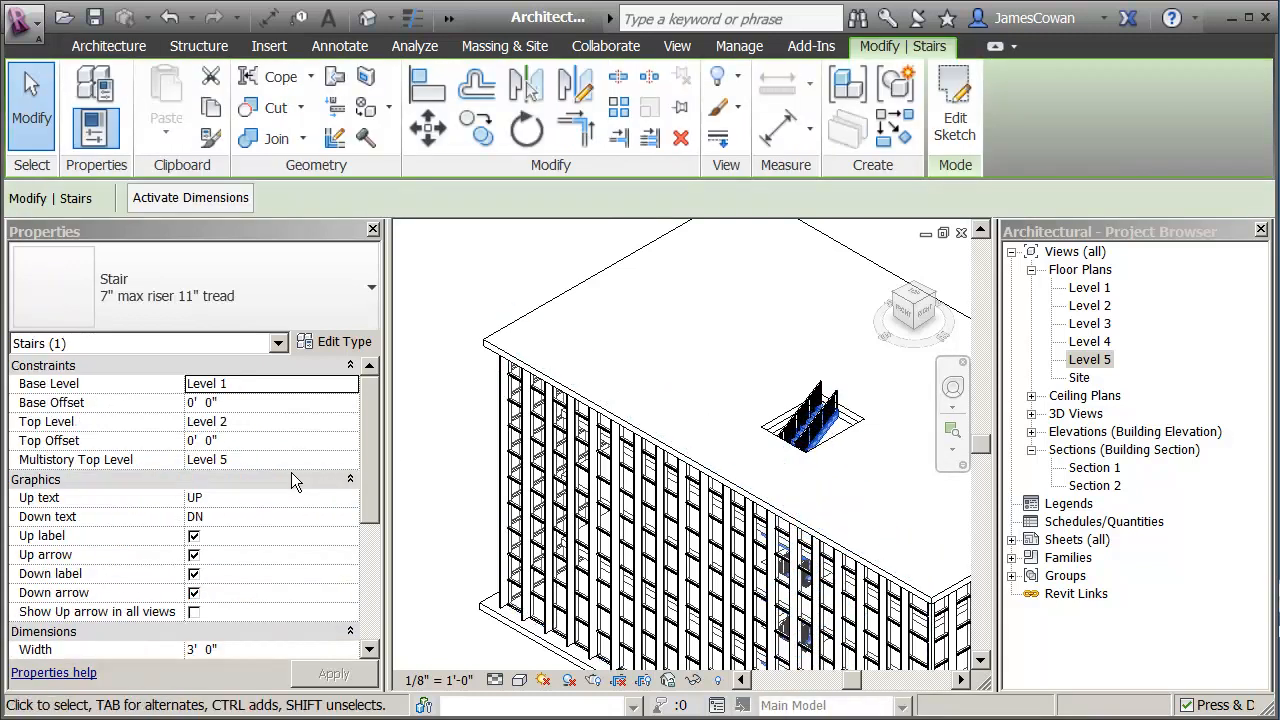
pyautogui.moveTo(381, 482); pyautogui.dragTo(396, 461)
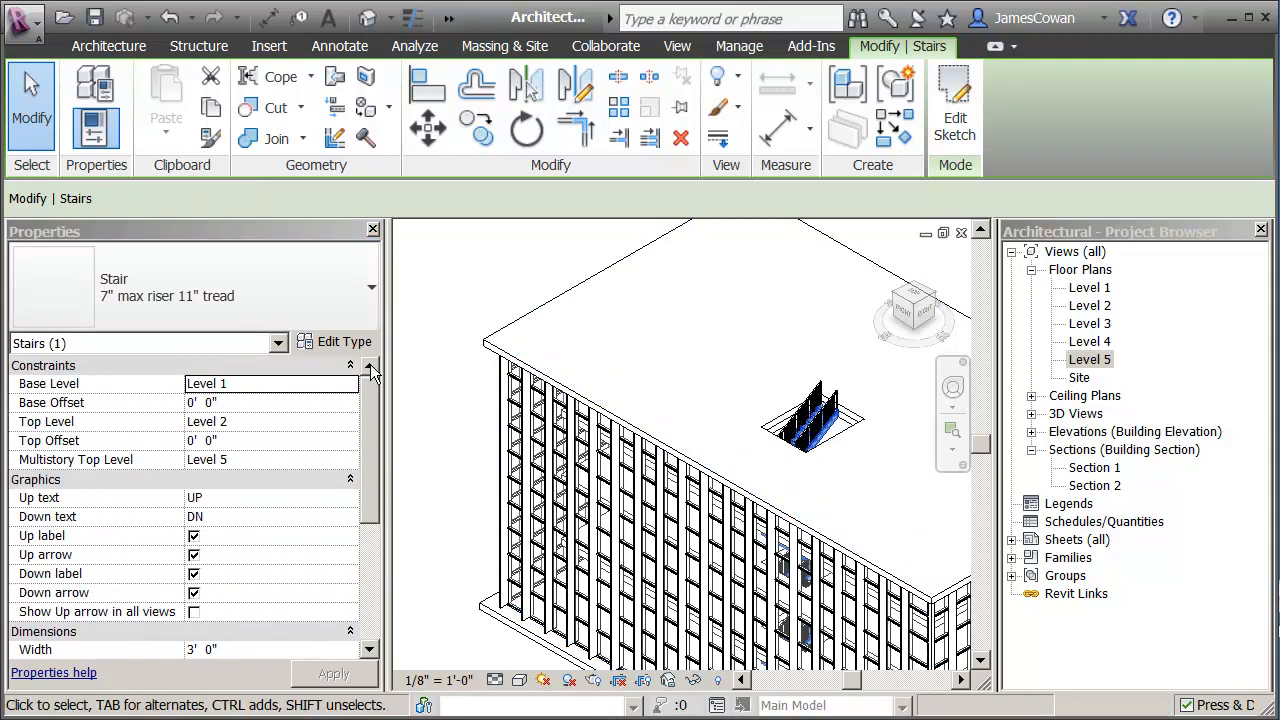
pyautogui.click(245, 461)
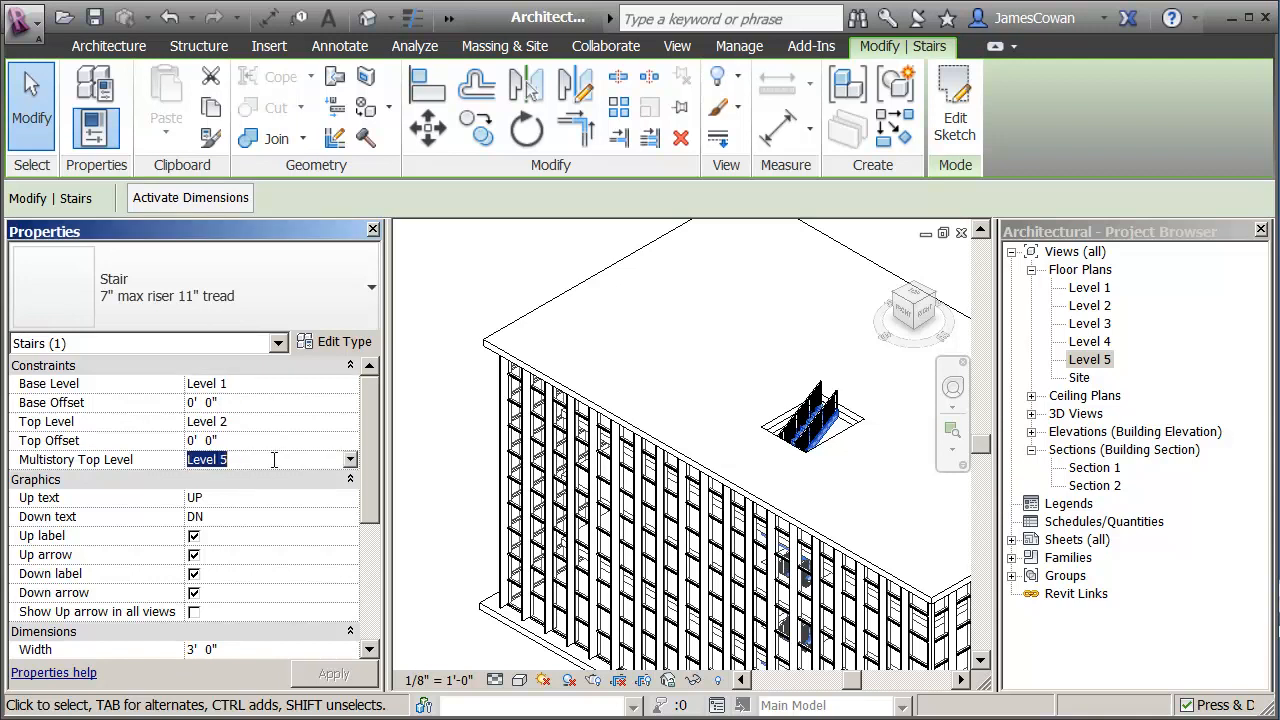
pyautogui.click(351, 460)
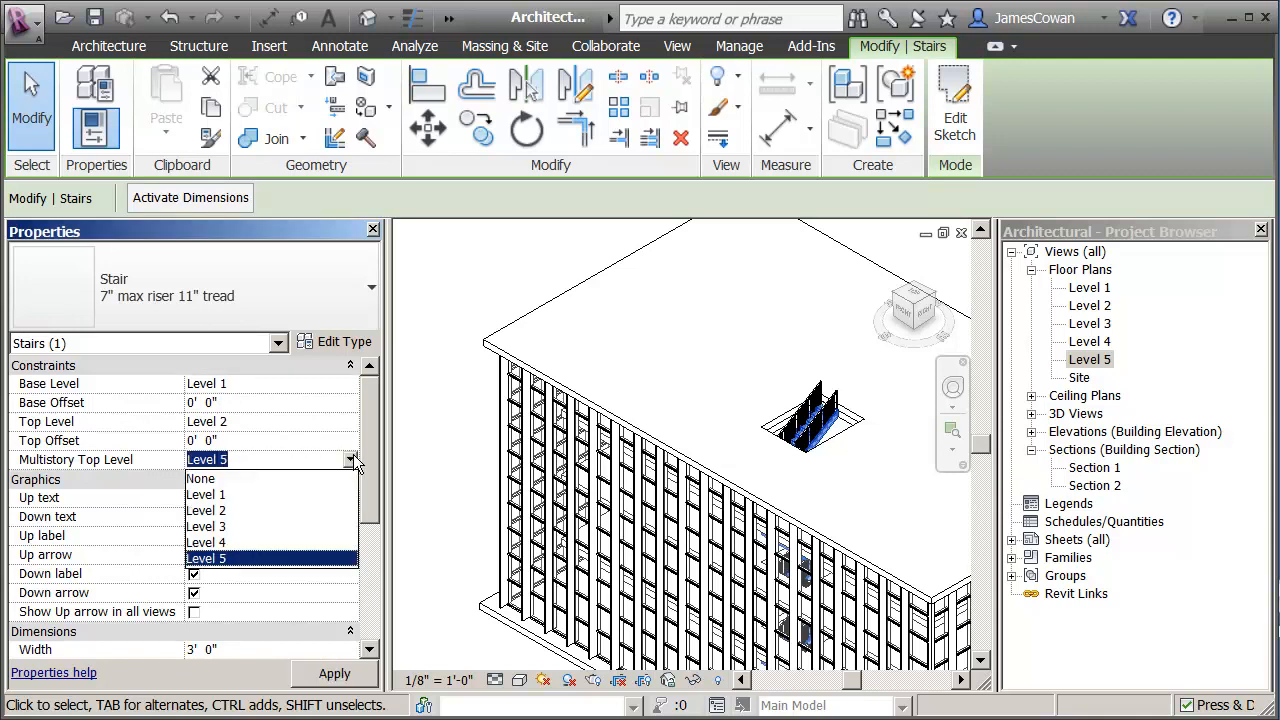
pyautogui.click(228, 542)
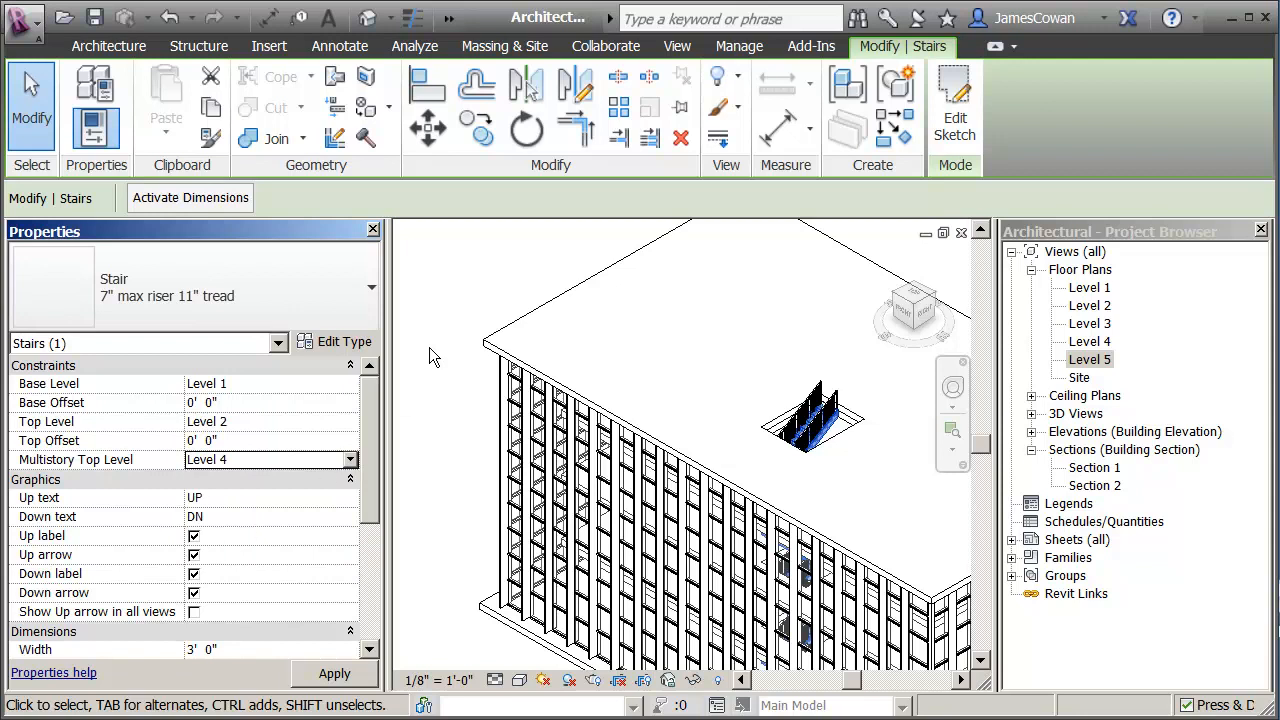
pyautogui.click(458, 287)
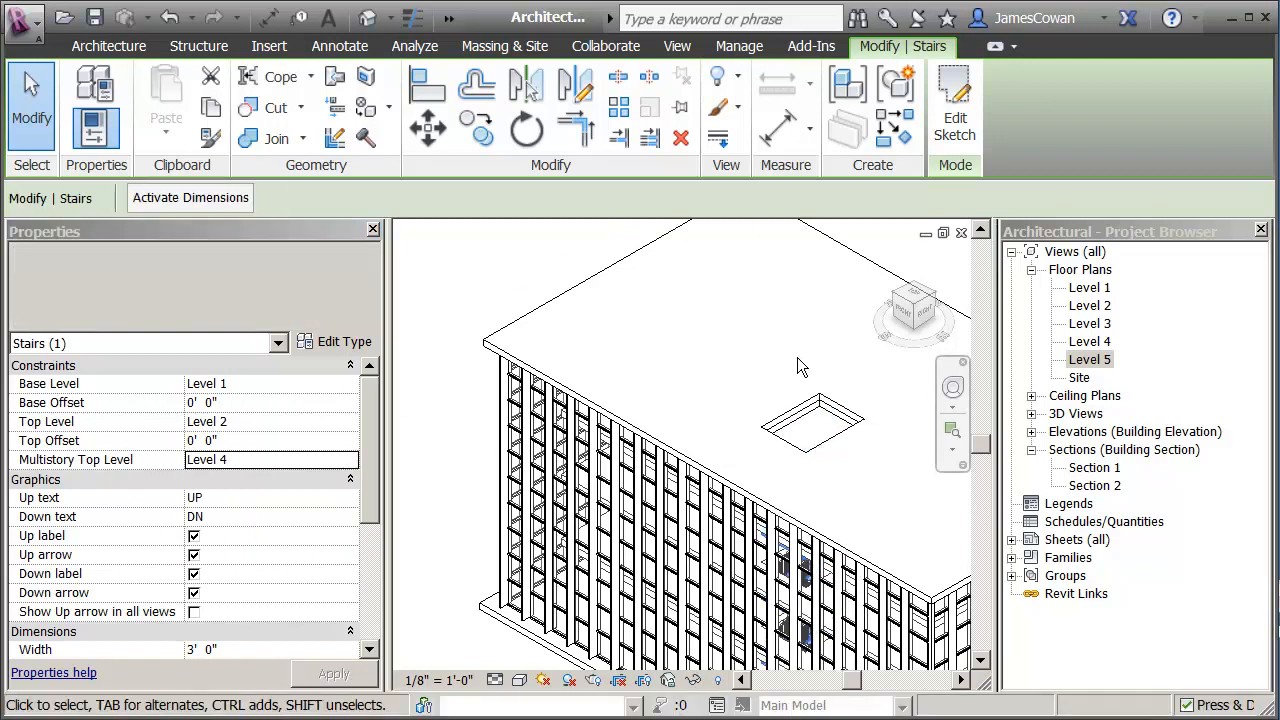
# Lower the top of the stair shaft opening below the roof using its shape handle, closing the hole in the roof
pyautogui.click(811, 418)
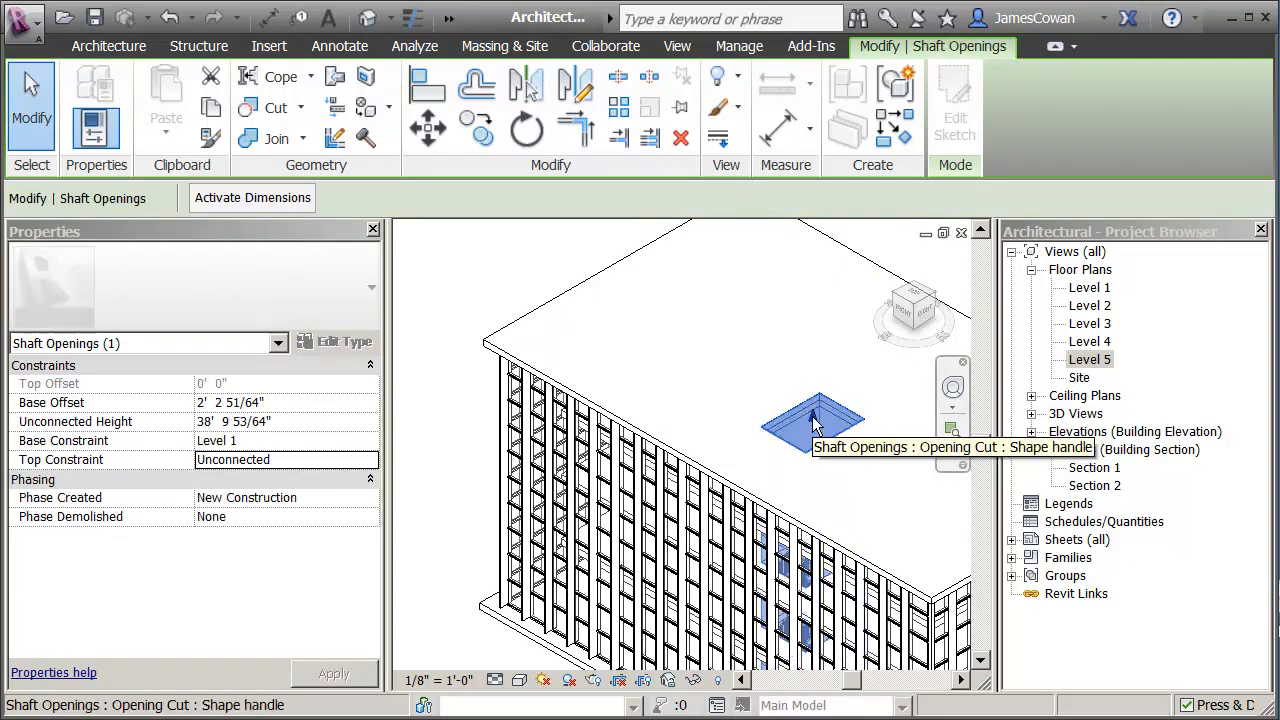
pyautogui.moveTo(815, 435); pyautogui.dragTo(433, 416)
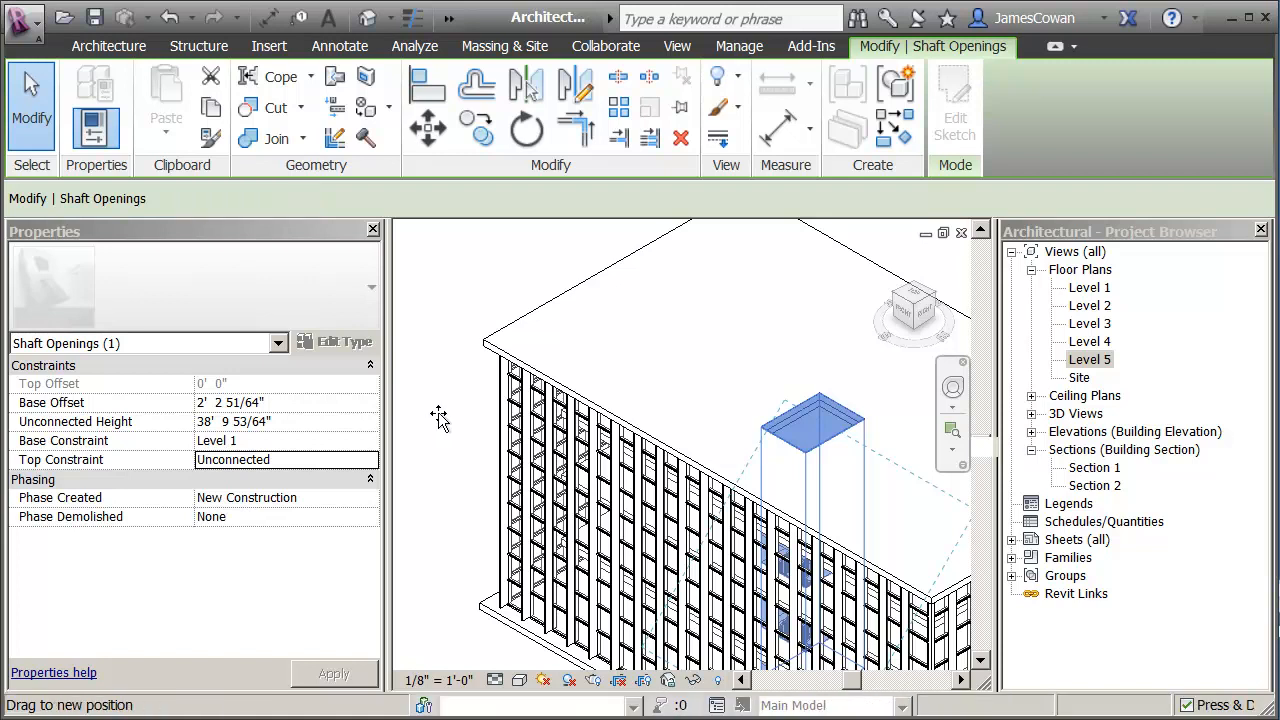
pyautogui.click(448, 412)
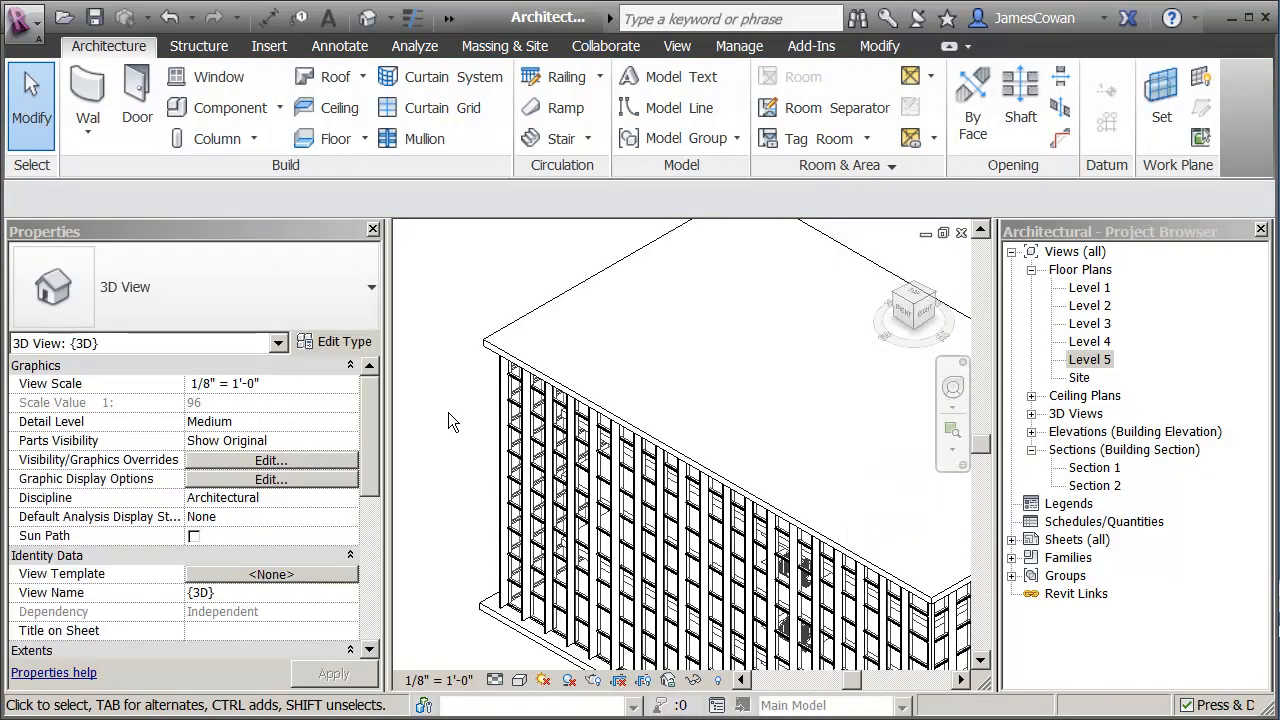
# Edit the roof's footprint and make the long rear boundary line define the roof slope
pyautogui.click(487, 351)
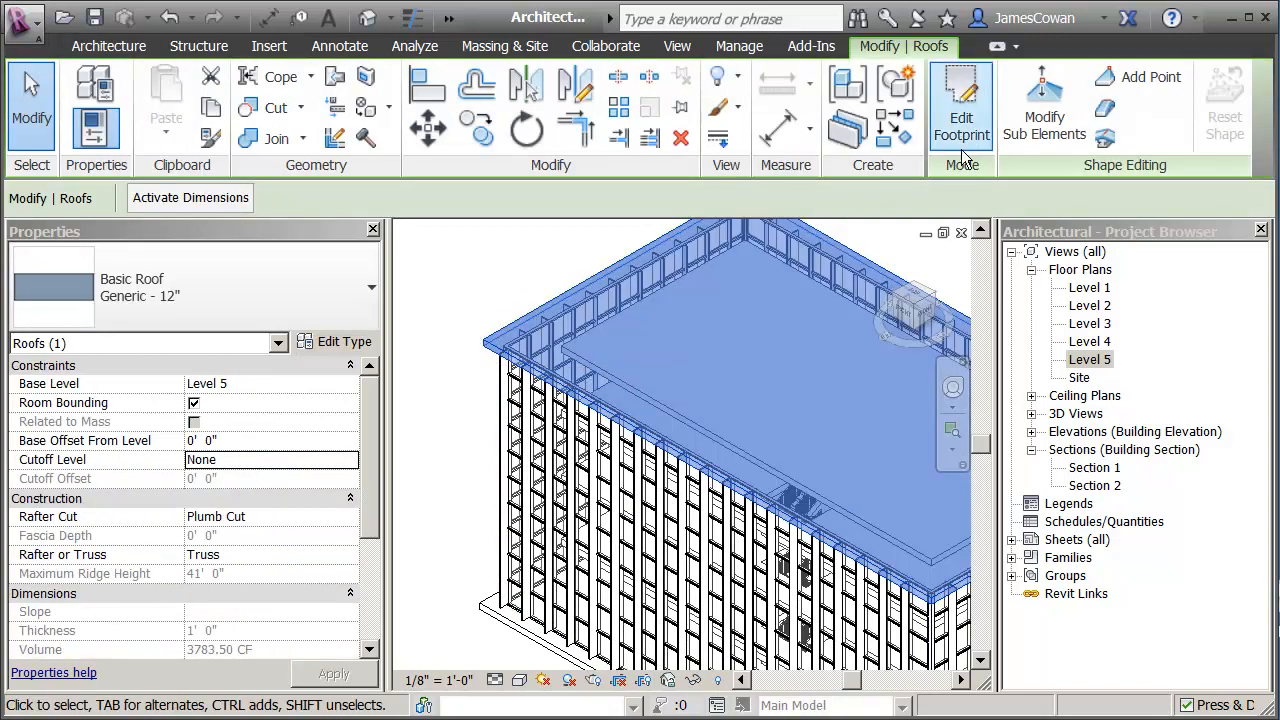
pyautogui.click(962, 120)
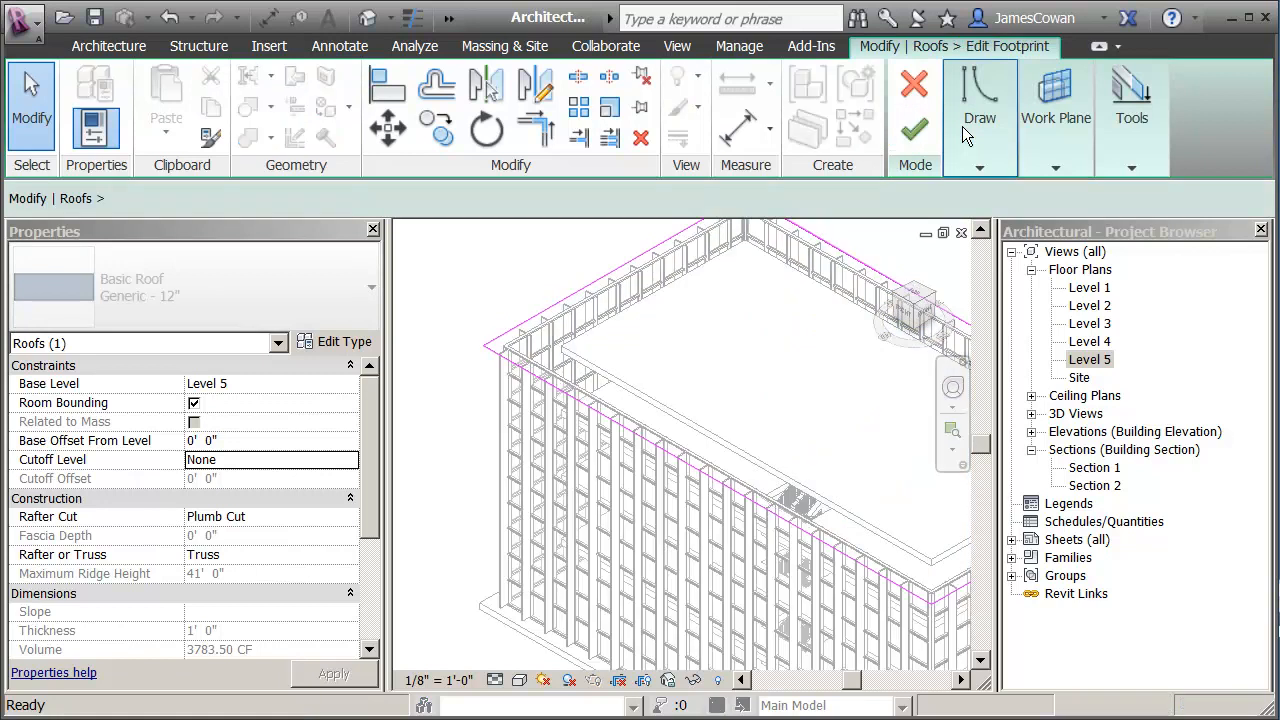
pyautogui.scroll(-3, 737, 343)
pyautogui.moveTo(695, 345); pyautogui.dragTo(653, 303, button='middle')
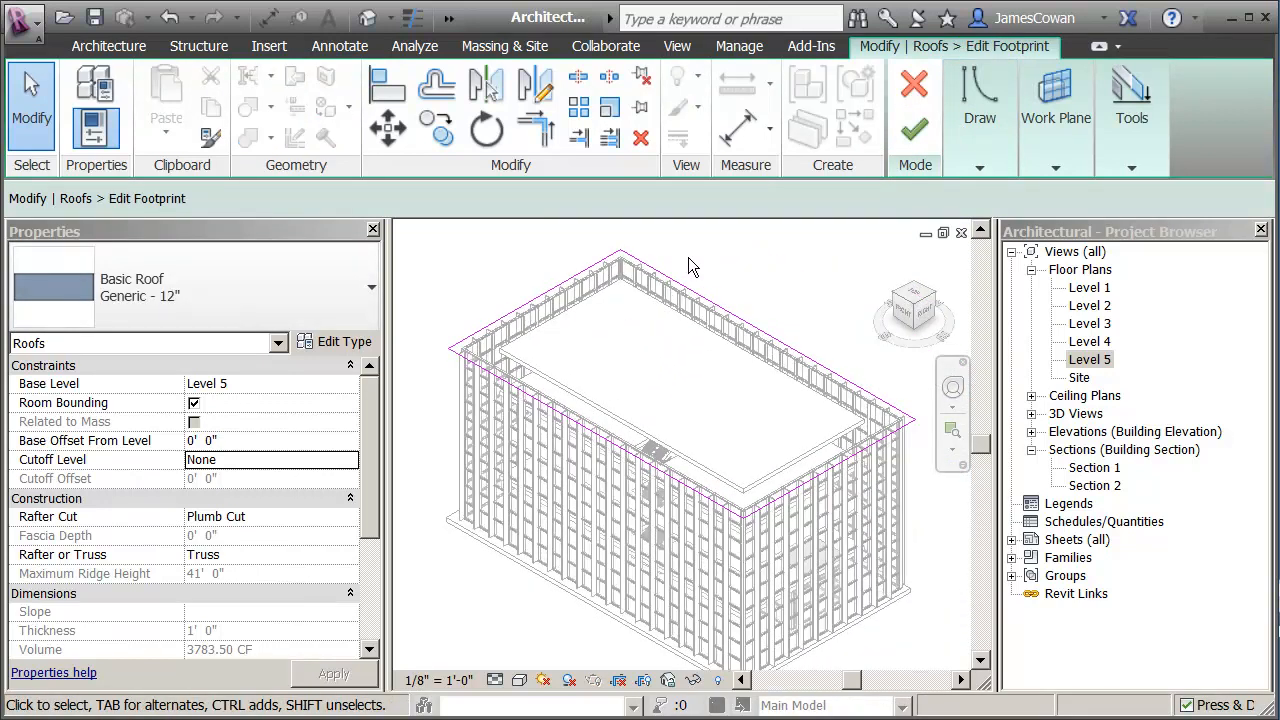
pyautogui.click(710, 302)
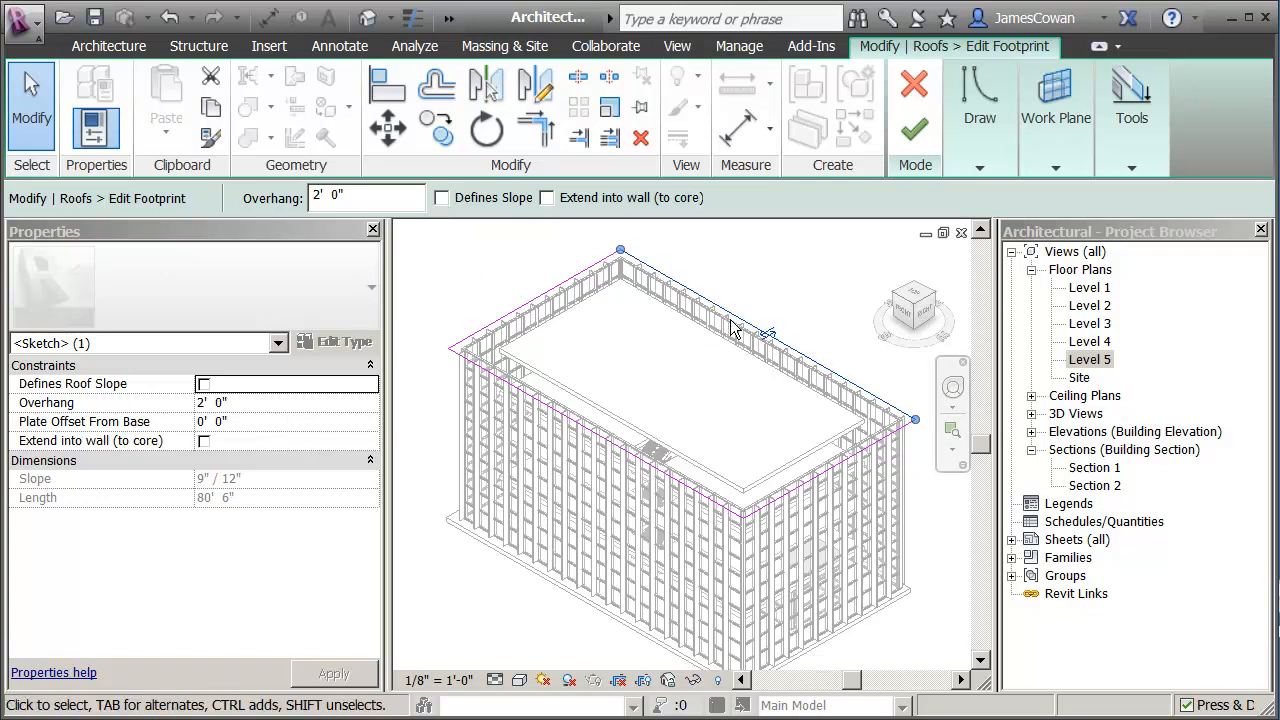
pyautogui.scroll(1, 756, 284)
pyautogui.scroll(3, 770, 285)
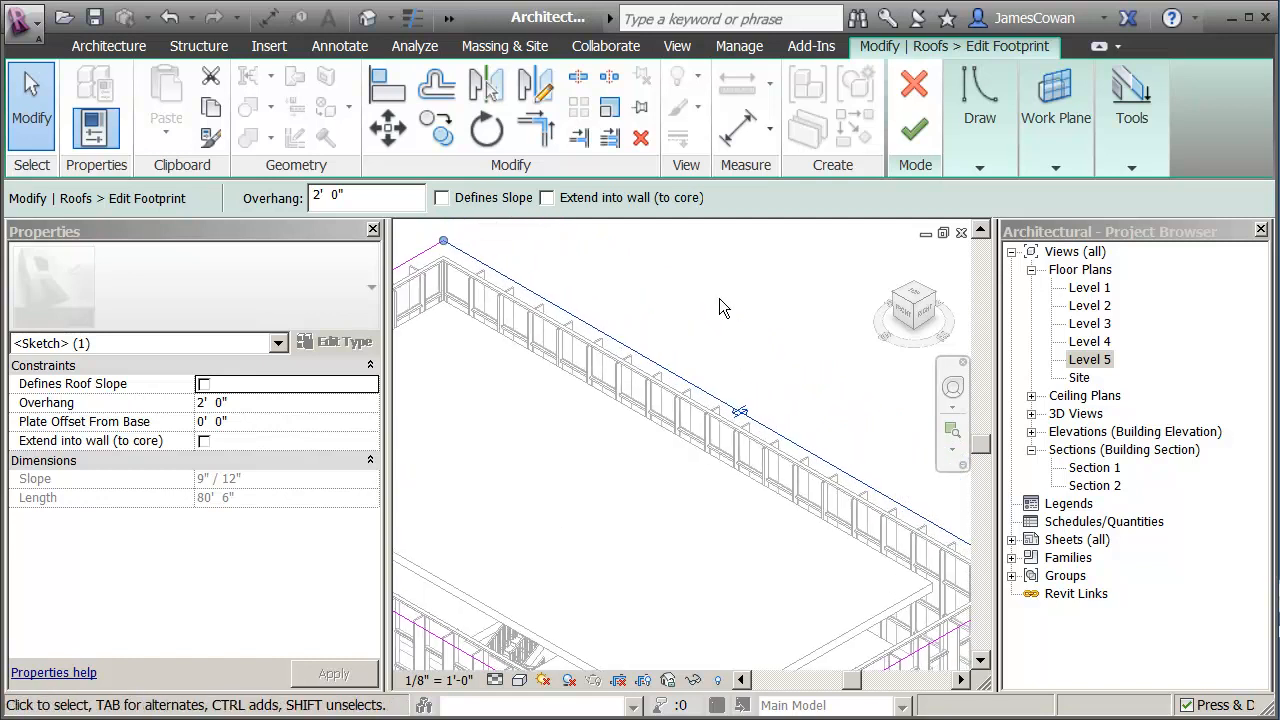
pyautogui.click(441, 197)
pyautogui.scroll(-3, 639, 448)
pyautogui.scroll(-1, 611, 433)
pyautogui.moveTo(610, 432); pyautogui.dragTo(695, 340, button='middle')
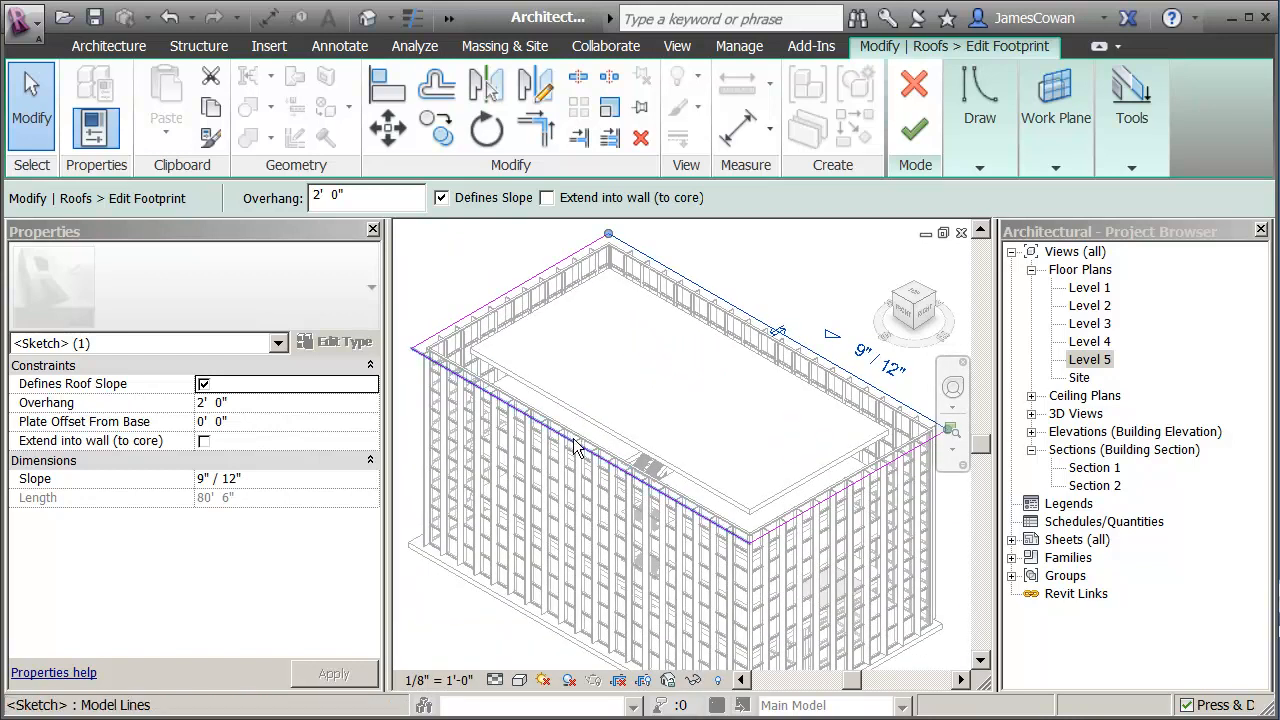
# Make the long front boundary line define slope and finish the footprint, deleting the mullions that cannot be created
pyautogui.scroll(3, 572, 436)
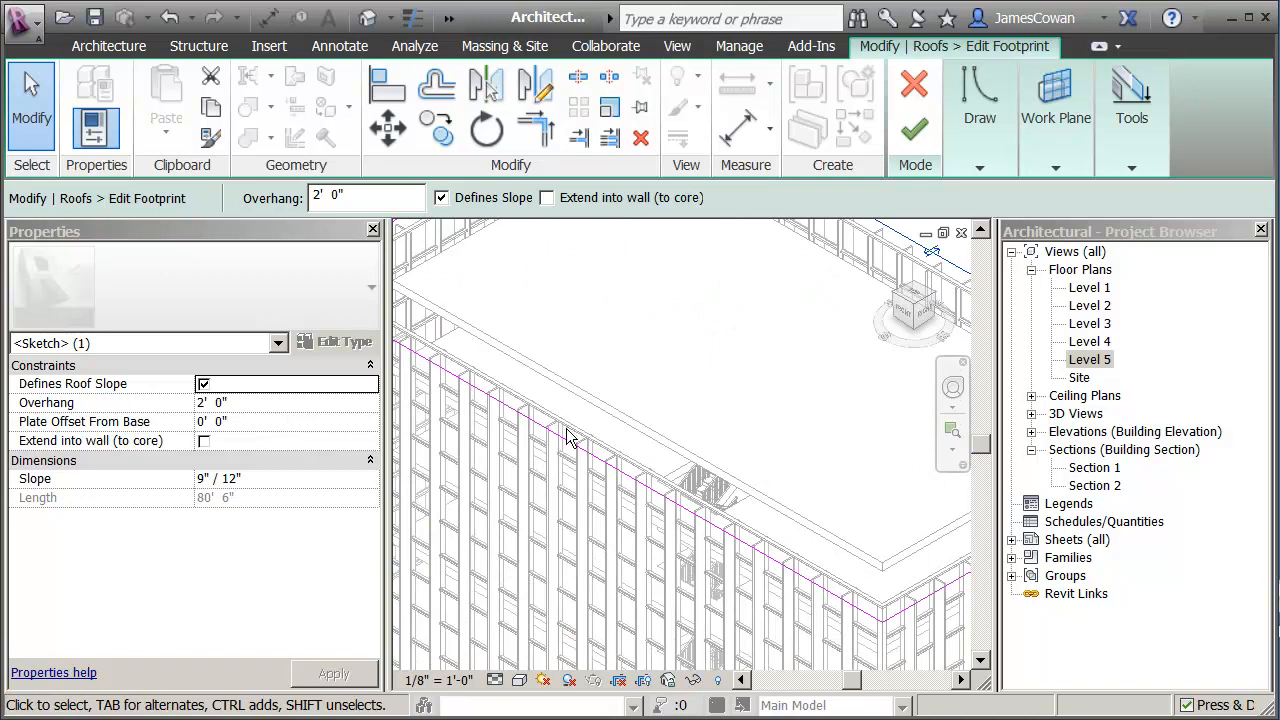
pyautogui.click(442, 198)
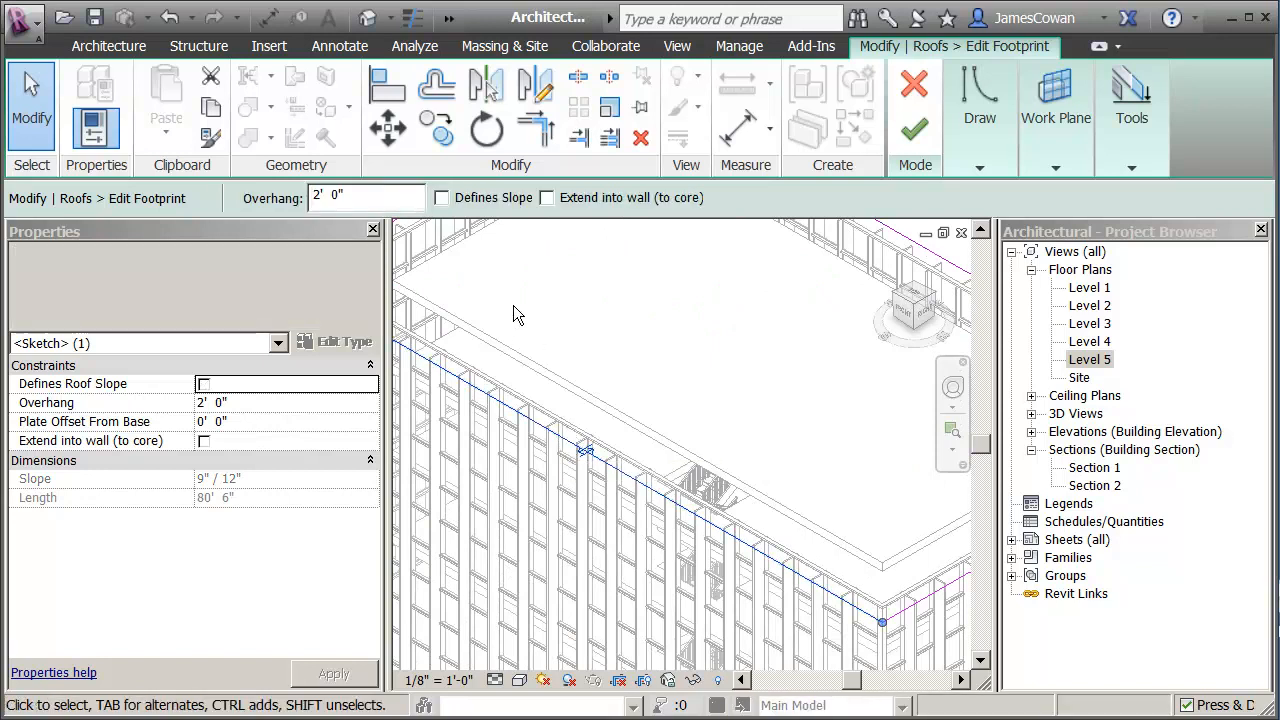
pyautogui.click(442, 198)
pyautogui.click(611, 311)
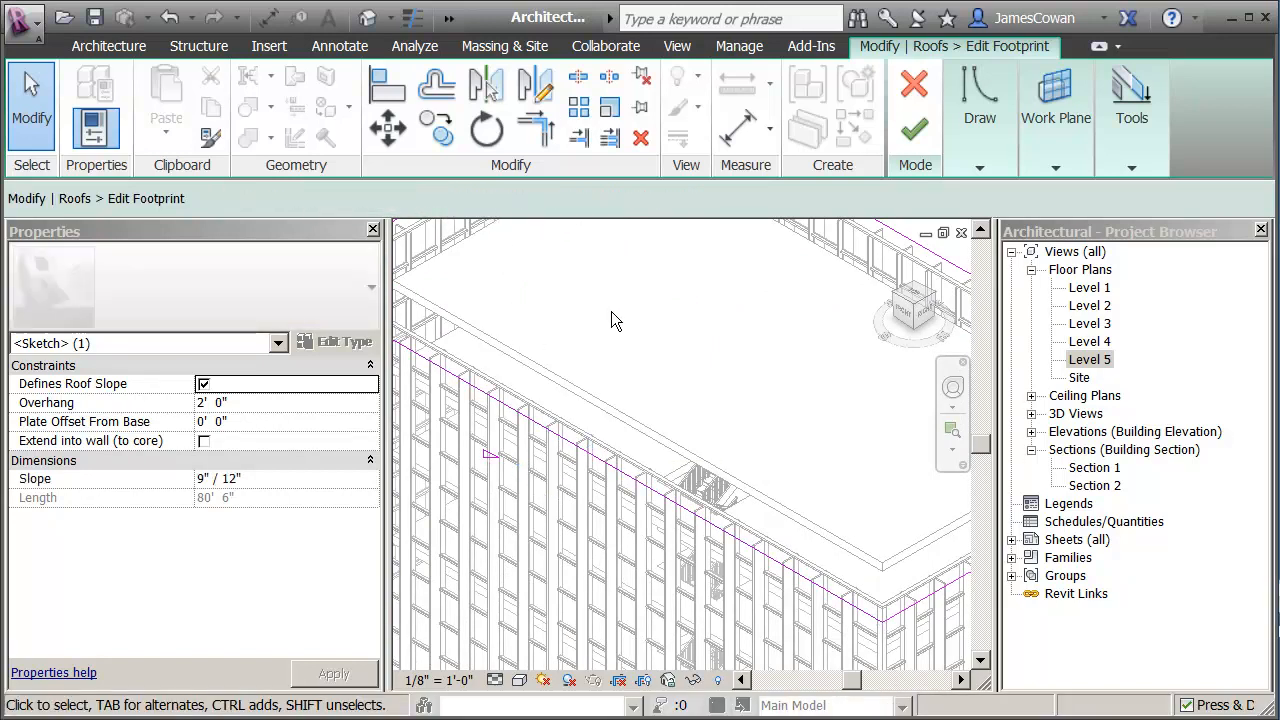
pyautogui.scroll(-5, 620, 350)
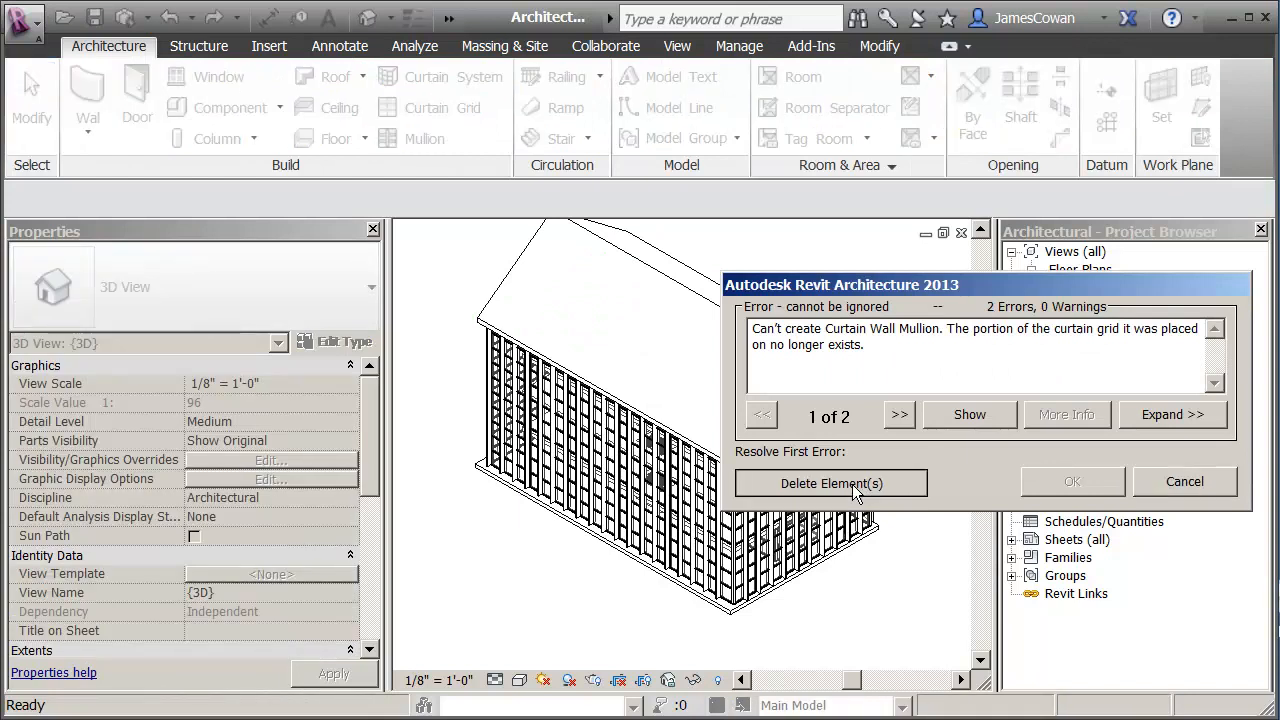
pyautogui.click(852, 484)
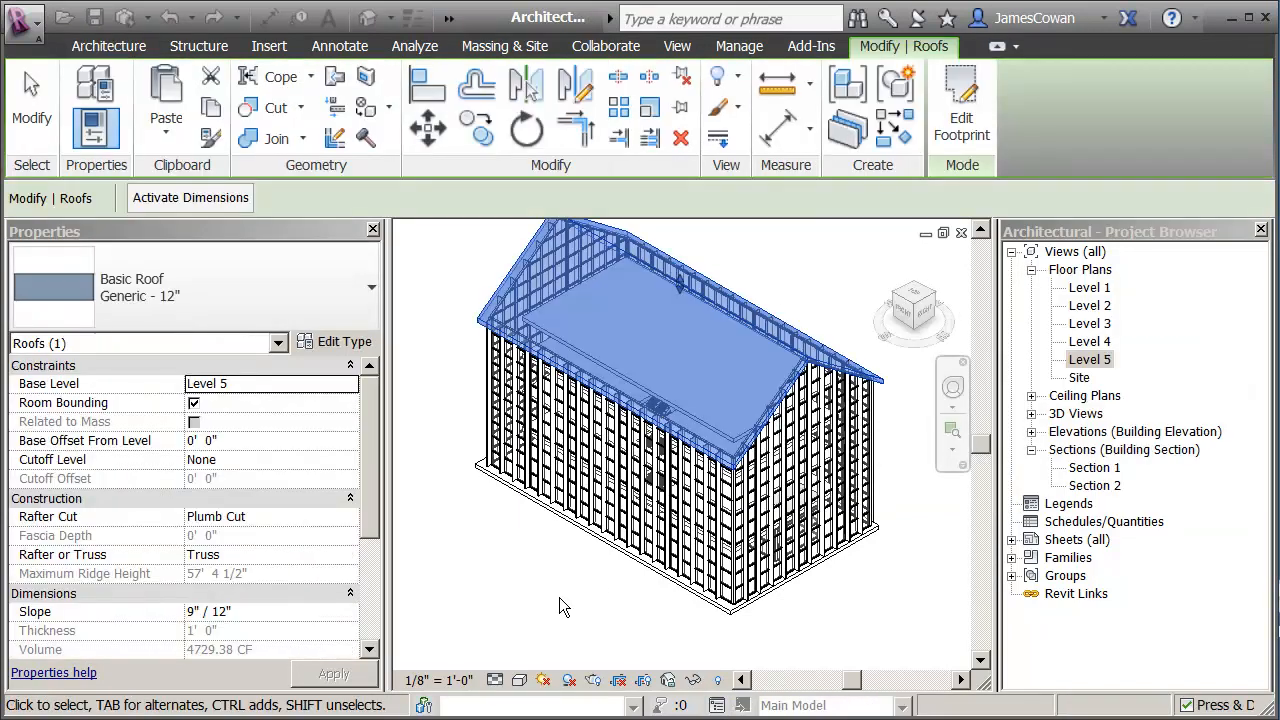
pyautogui.click(548, 576)
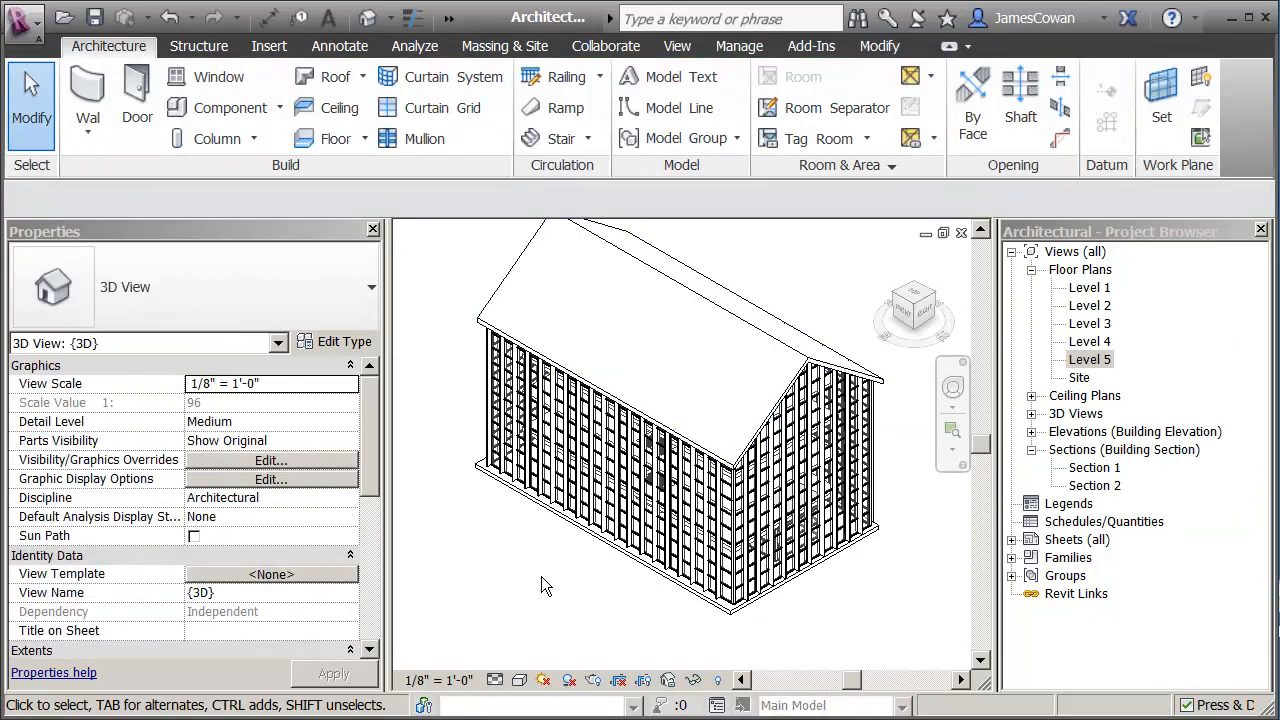
# Reopen the gable roof's footprint and try a slope of 2" / 12" on the long front boundary line
pyautogui.click(677, 287)
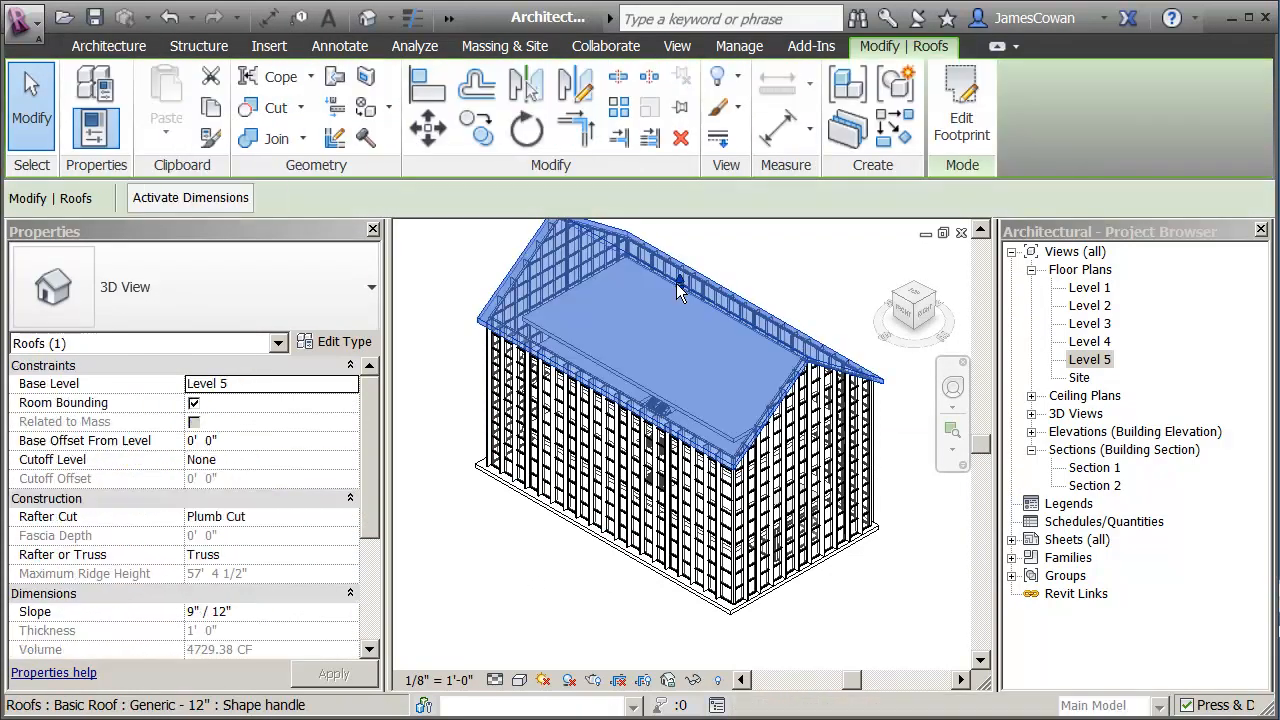
pyautogui.click(960, 125)
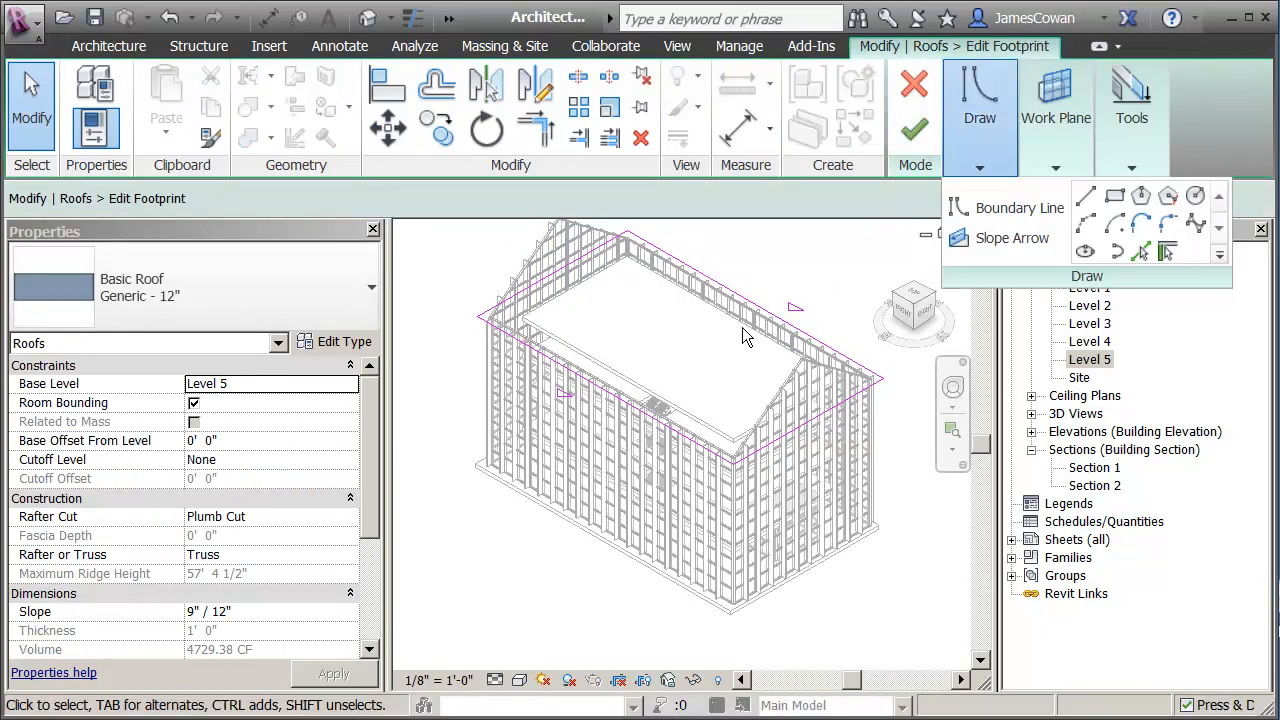
pyautogui.scroll(3, 597, 393)
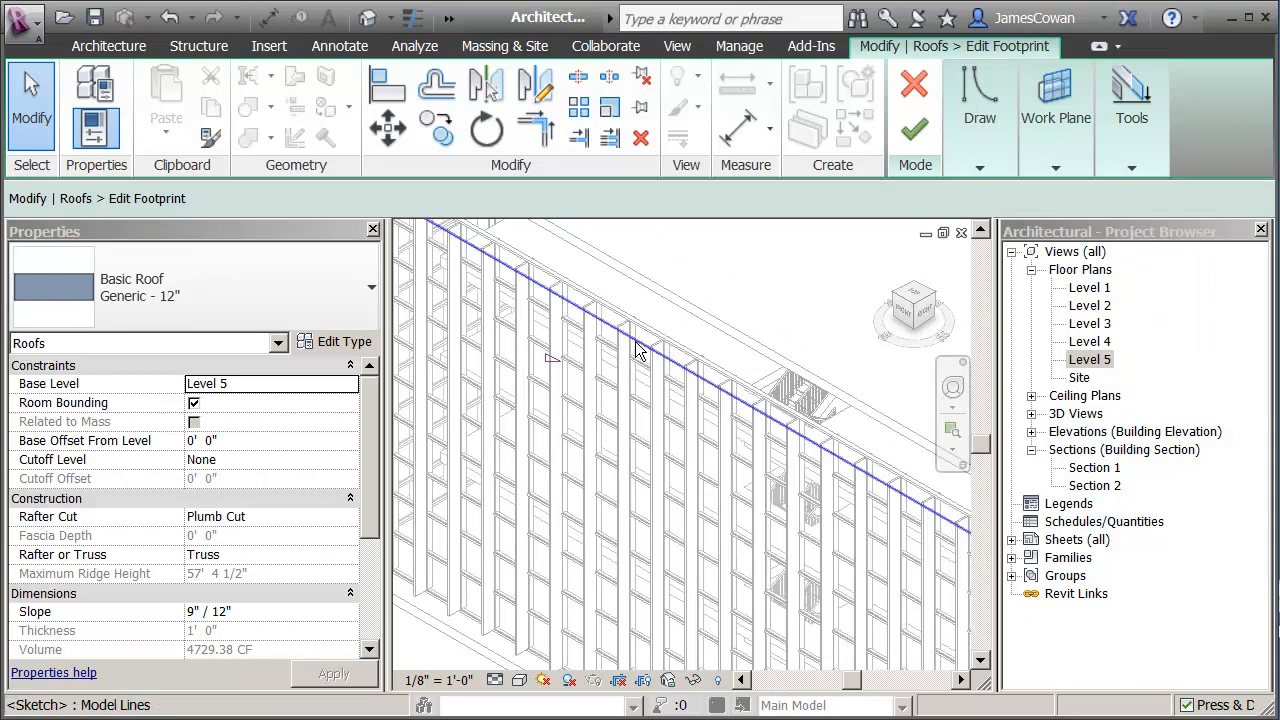
pyautogui.click(637, 350)
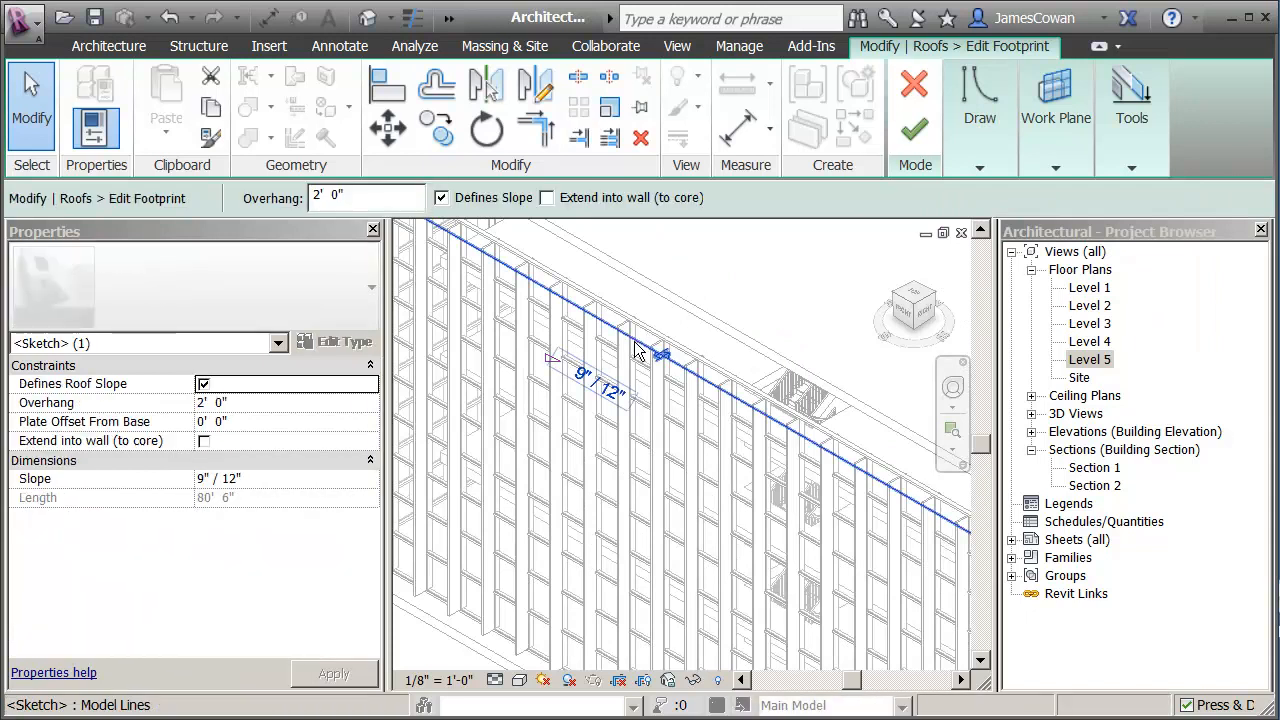
pyautogui.click(576, 388)
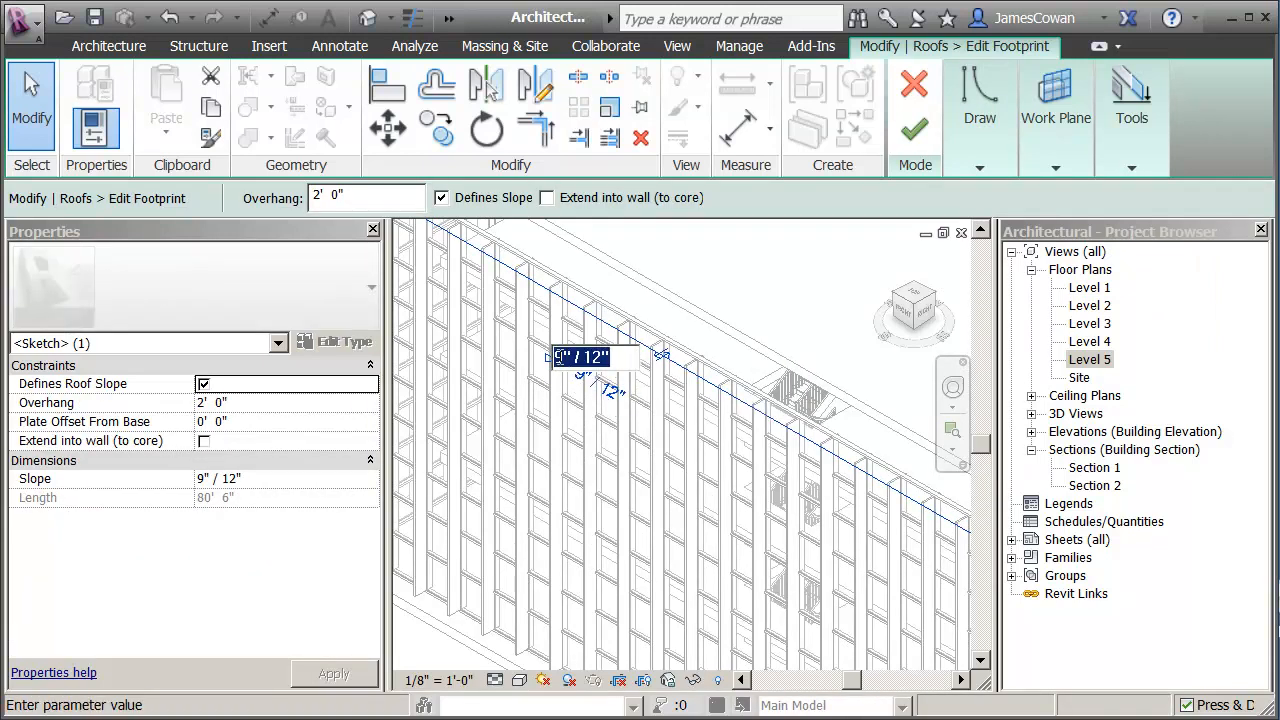
pyautogui.click(556, 357)
pyautogui.moveTo(563, 362); pyautogui.dragTo(528, 357)
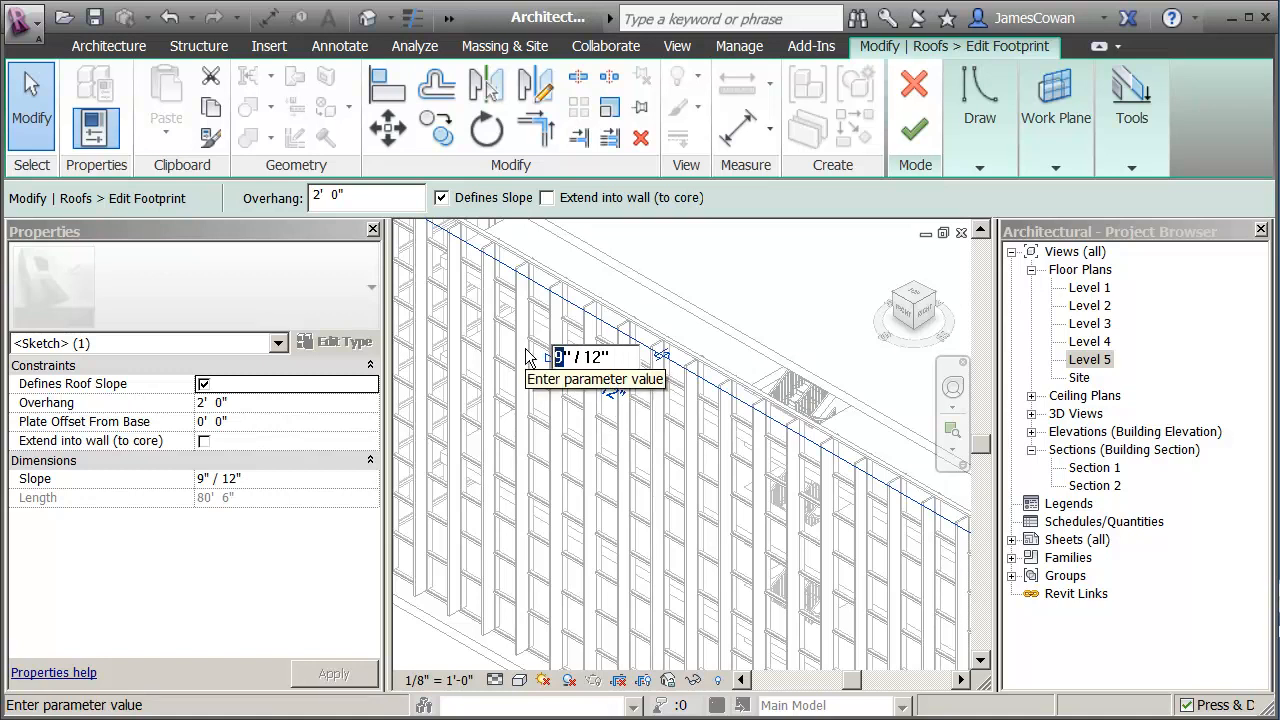
pyautogui.write('2')
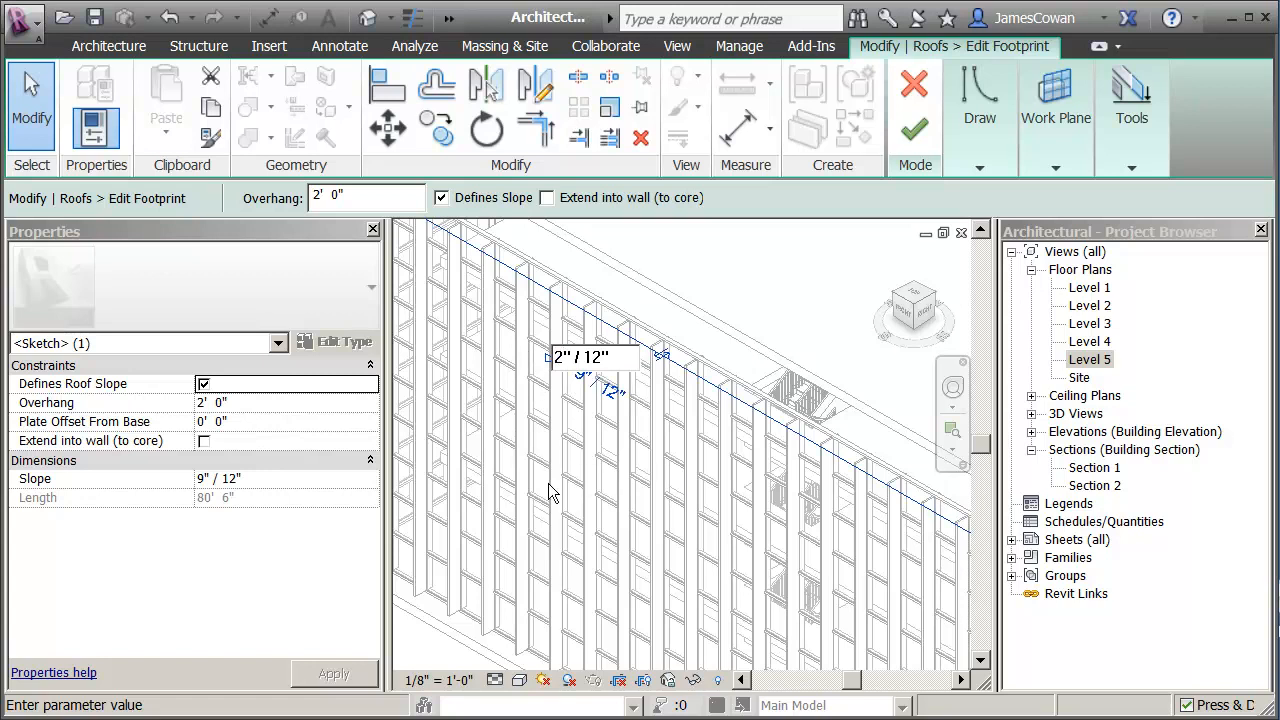
# Try a slope of 1" / 12" on the front boundary line and finish the roof footprint
pyautogui.scroll(-1, 548, 510)
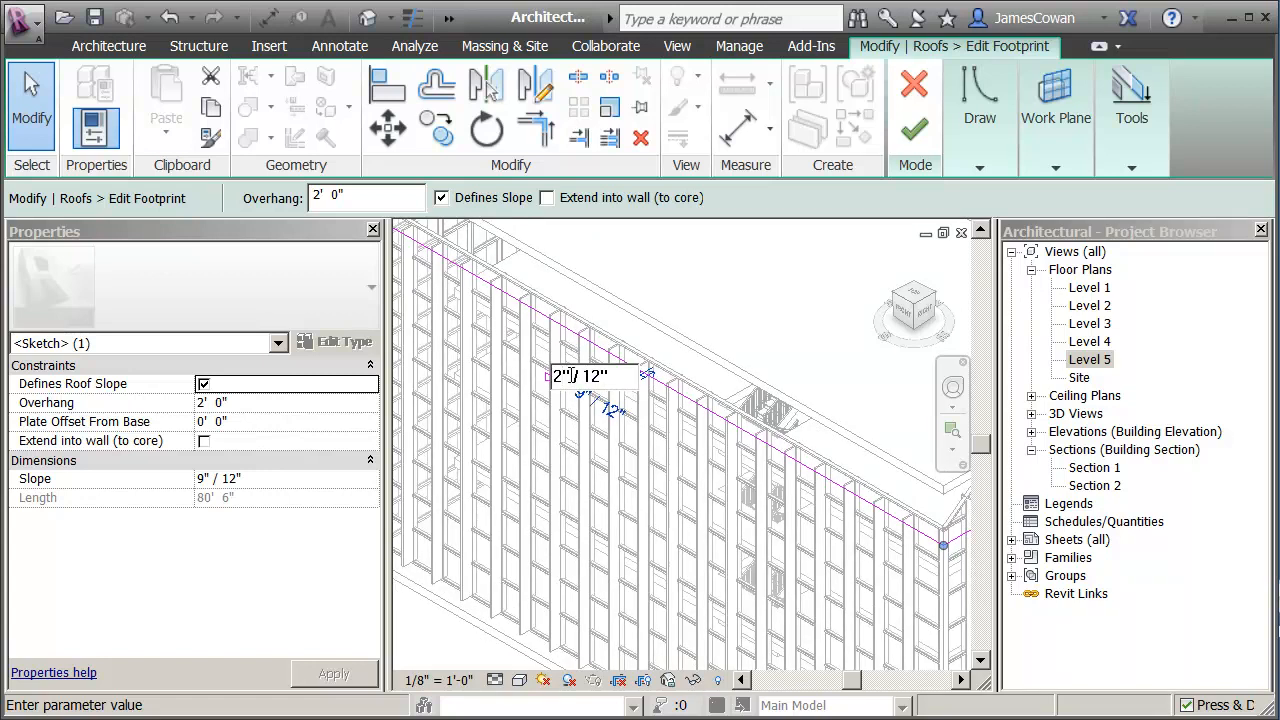
pyautogui.moveTo(563, 376); pyautogui.dragTo(522, 372)
pyautogui.write('1')
pyautogui.scroll(-2, 523, 463)
pyautogui.scroll(-3, 556, 452)
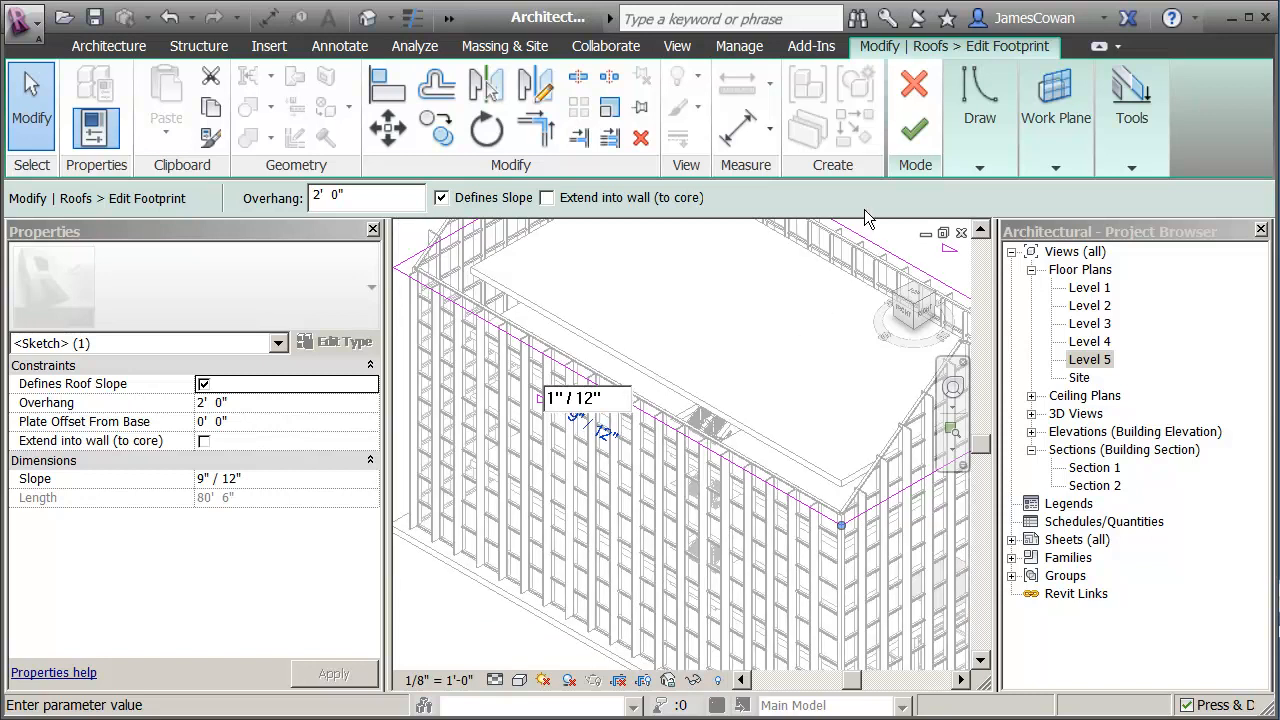
pyautogui.click(905, 135)
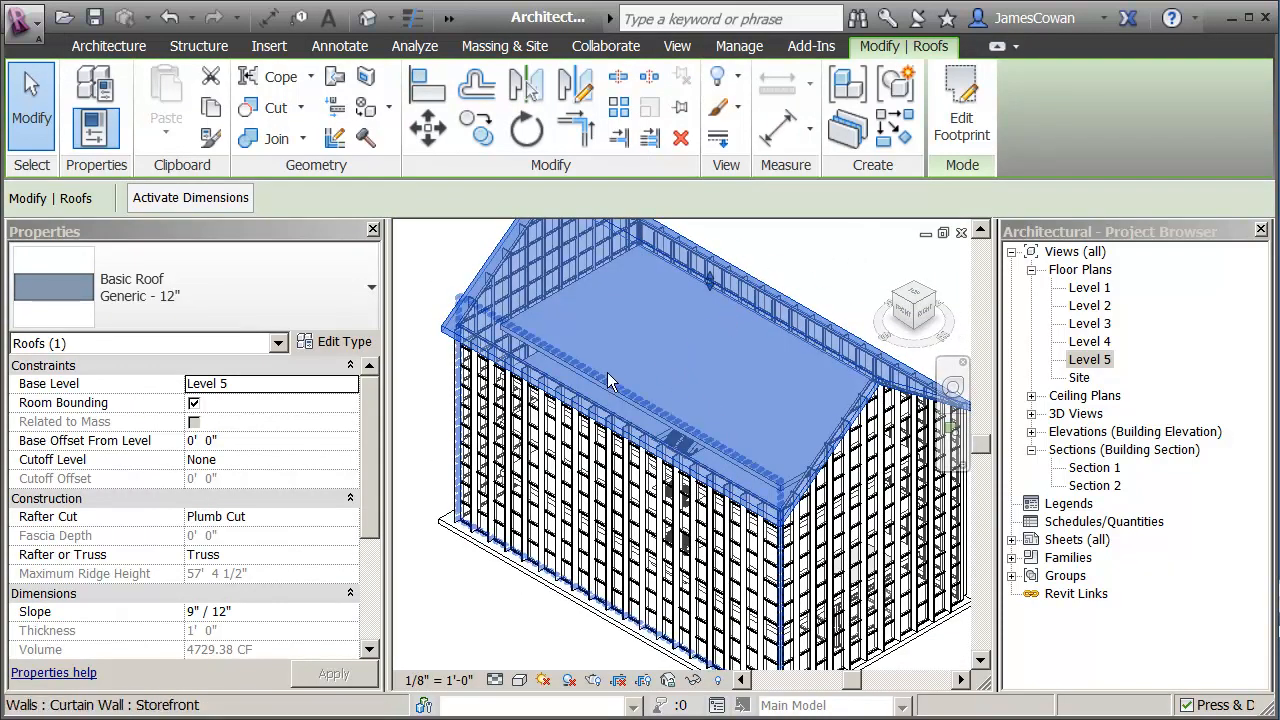
# Reopen the roof's footprint, set the long front boundary line's slope to 1" / 12" and finish the footprint
pyautogui.click(941, 150)
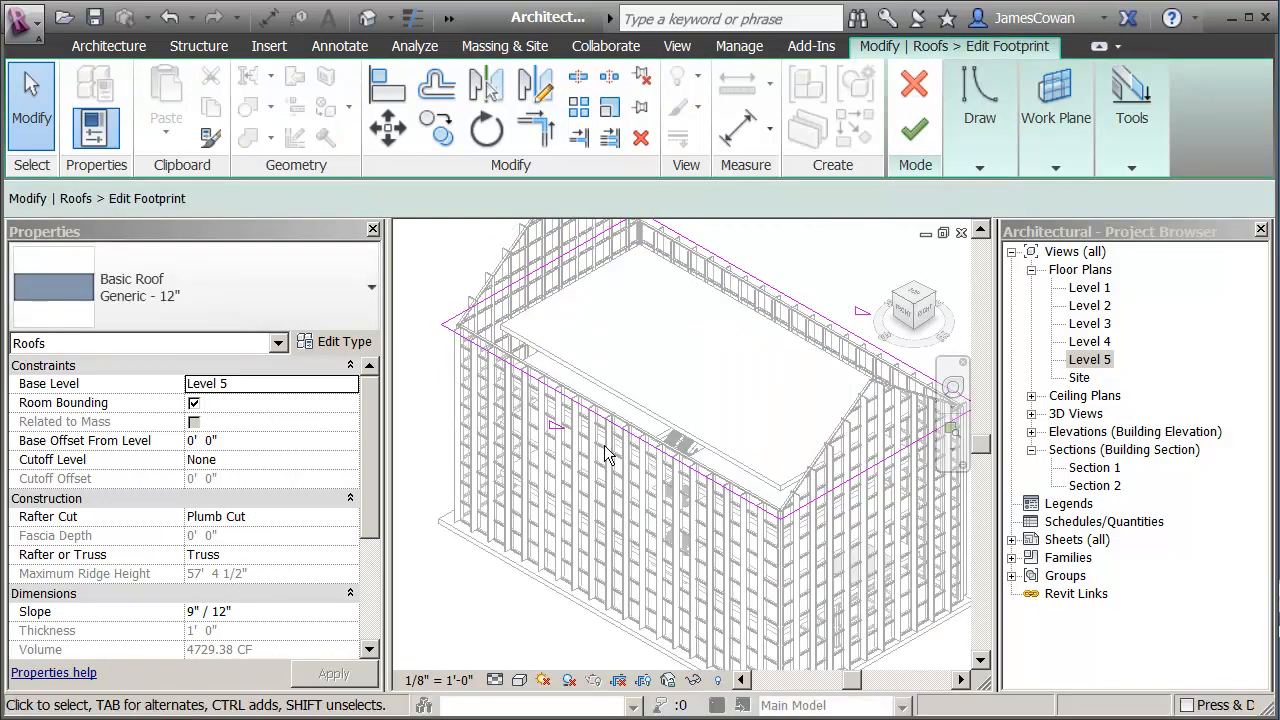
pyautogui.click(598, 416)
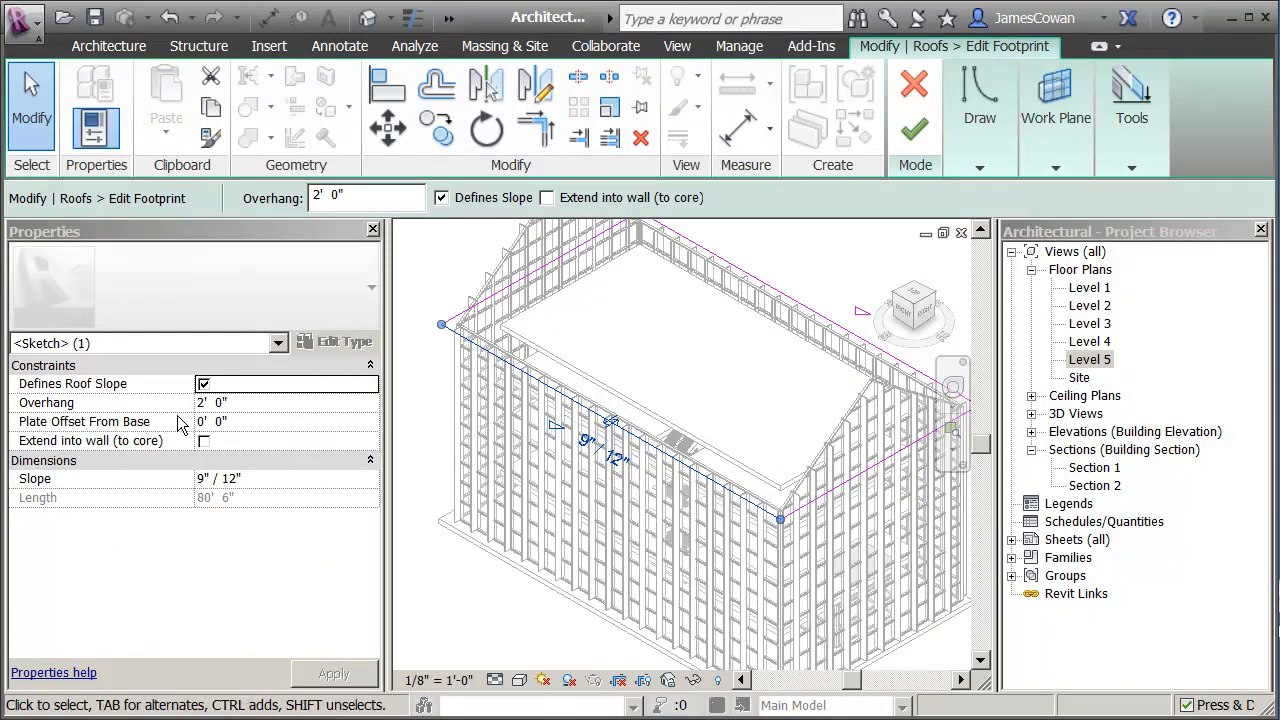
pyautogui.click(198, 490)
pyautogui.click(200, 479)
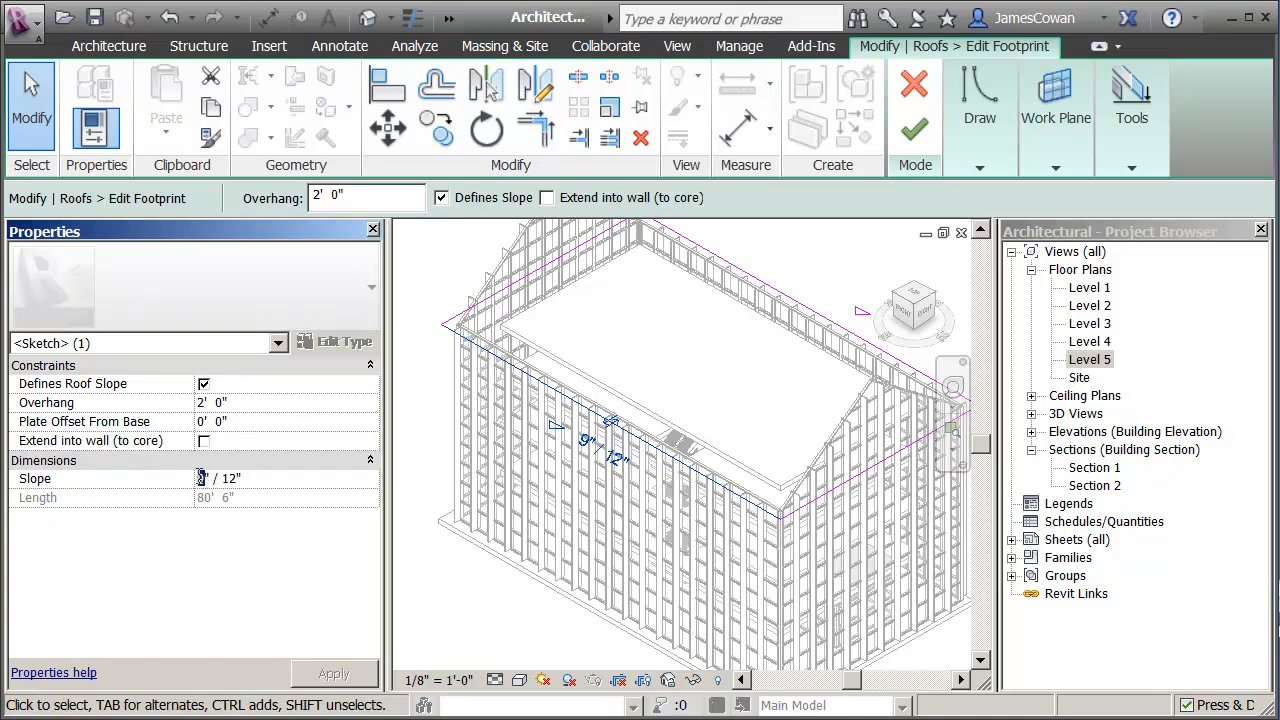
pyautogui.write('1')
pyautogui.click(284, 423)
pyautogui.click(336, 674)
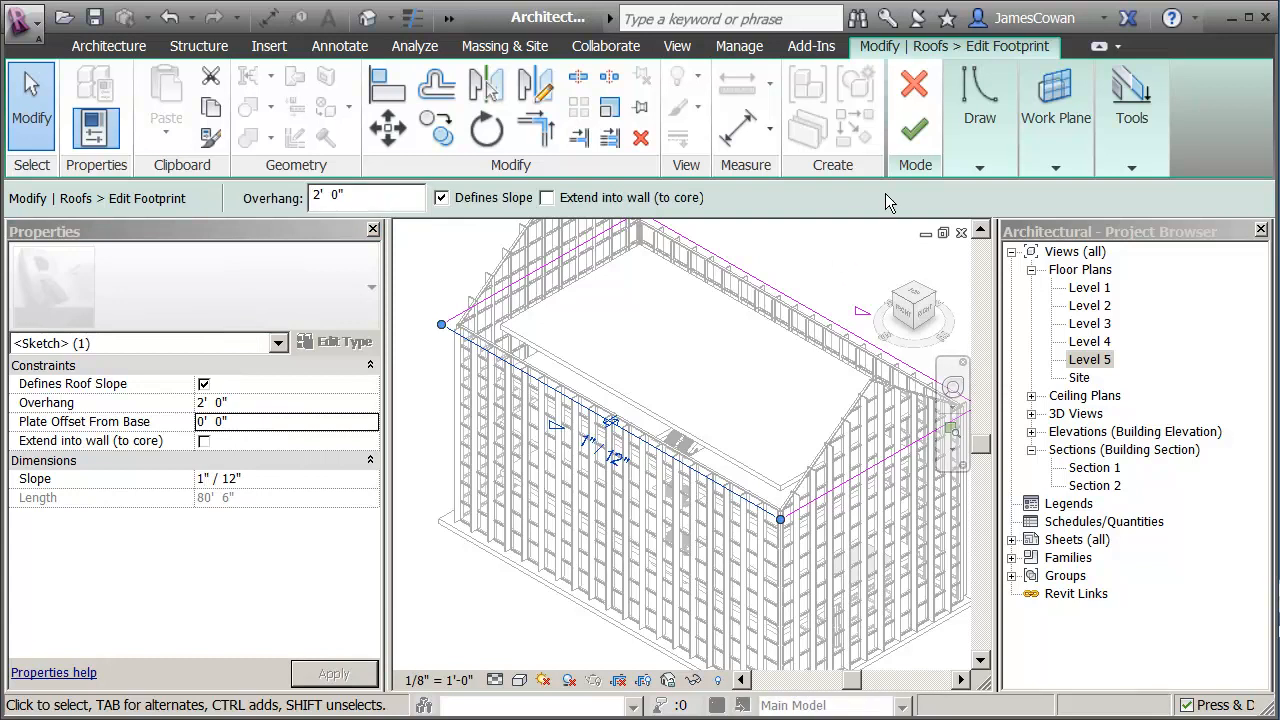
pyautogui.click(912, 148)
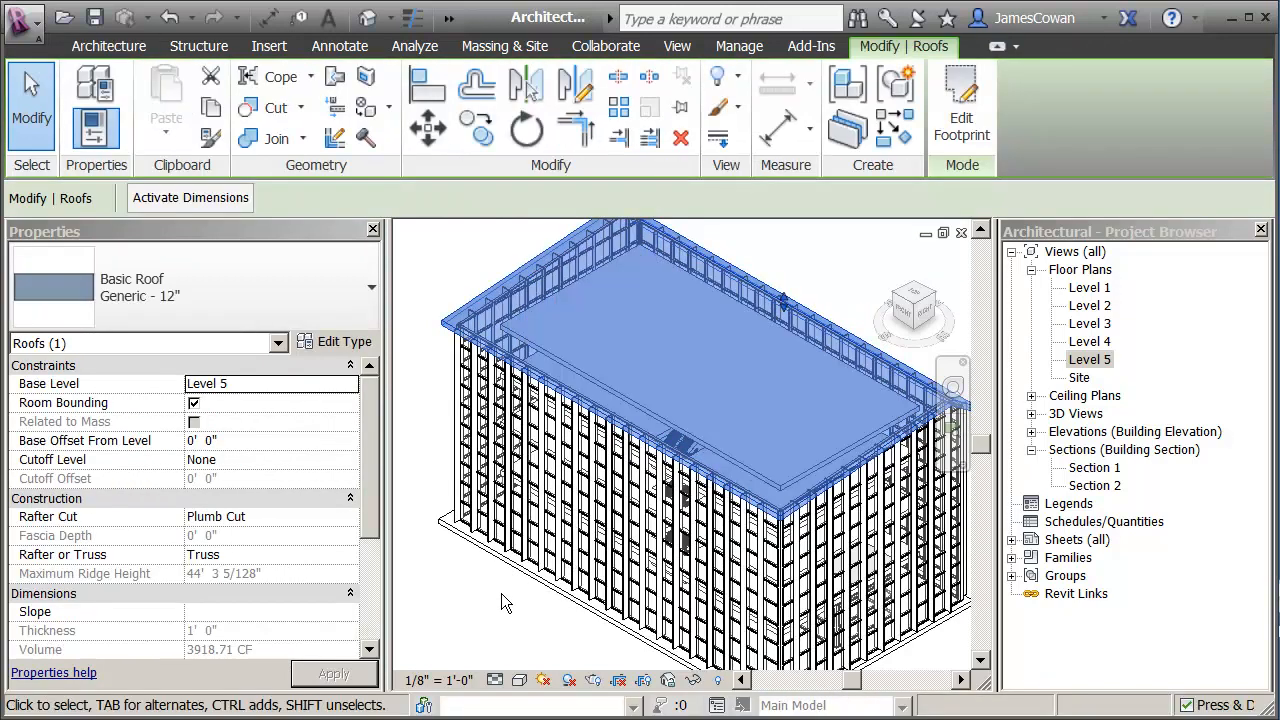
pyautogui.click(501, 593)
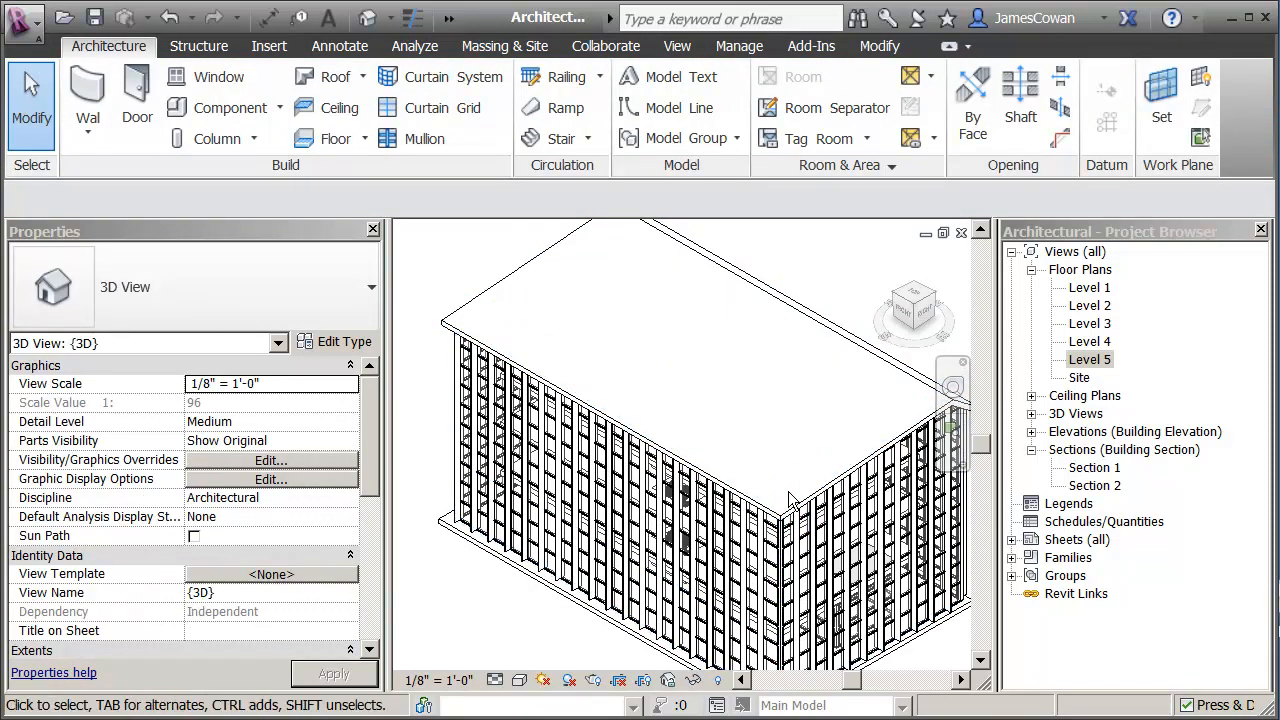
# Edit the roof's footprint again and stop the long front boundary line from defining the roof slope
pyautogui.scroll(2, 789, 497)
pyautogui.scroll(-1, 787, 490)
pyautogui.keyDown('shift'); pyautogui.moveTo(782, 473); pyautogui.dragTo(830, 455, button='middle'); pyautogui.keyUp('shift')
pyautogui.scroll(-1, 701, 379)
pyautogui.moveTo(732, 408); pyautogui.dragTo(757, 436, button='middle')
pyautogui.keyDown('shift'); pyautogui.moveTo(493, 293); pyautogui.dragTo(483, 276, button='middle'); pyautogui.keyUp('shift')
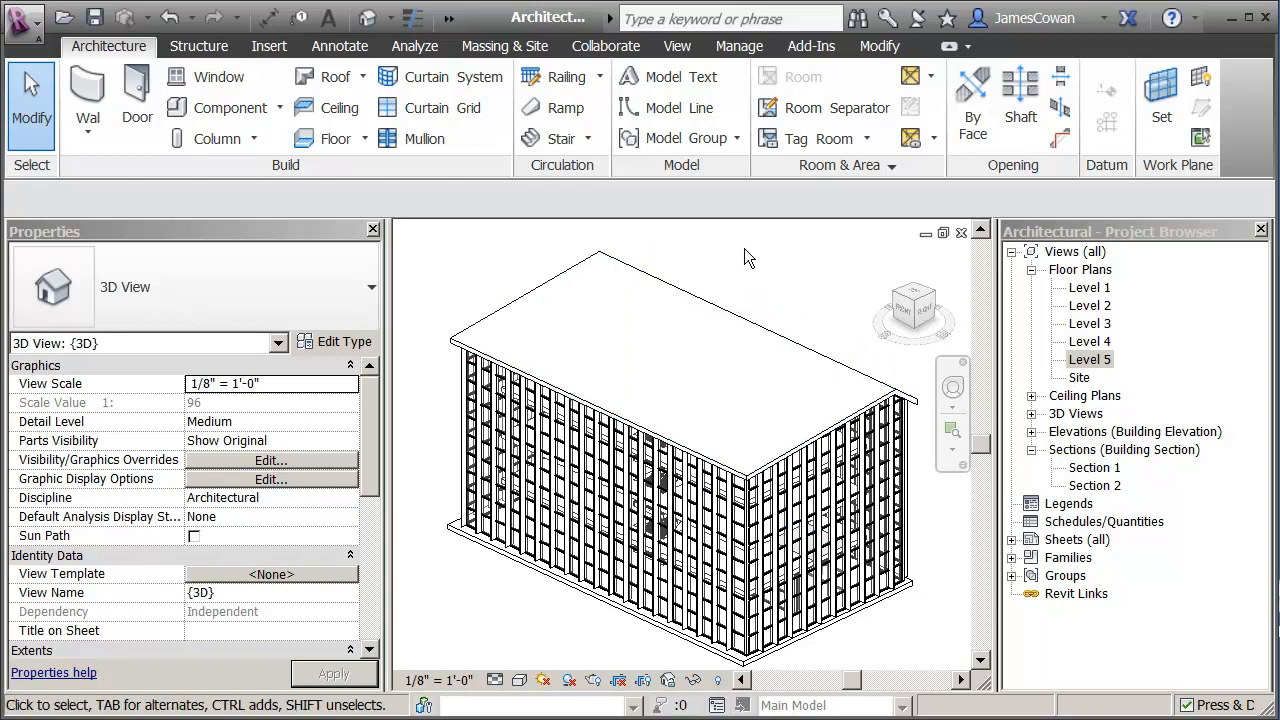
pyautogui.click(712, 303)
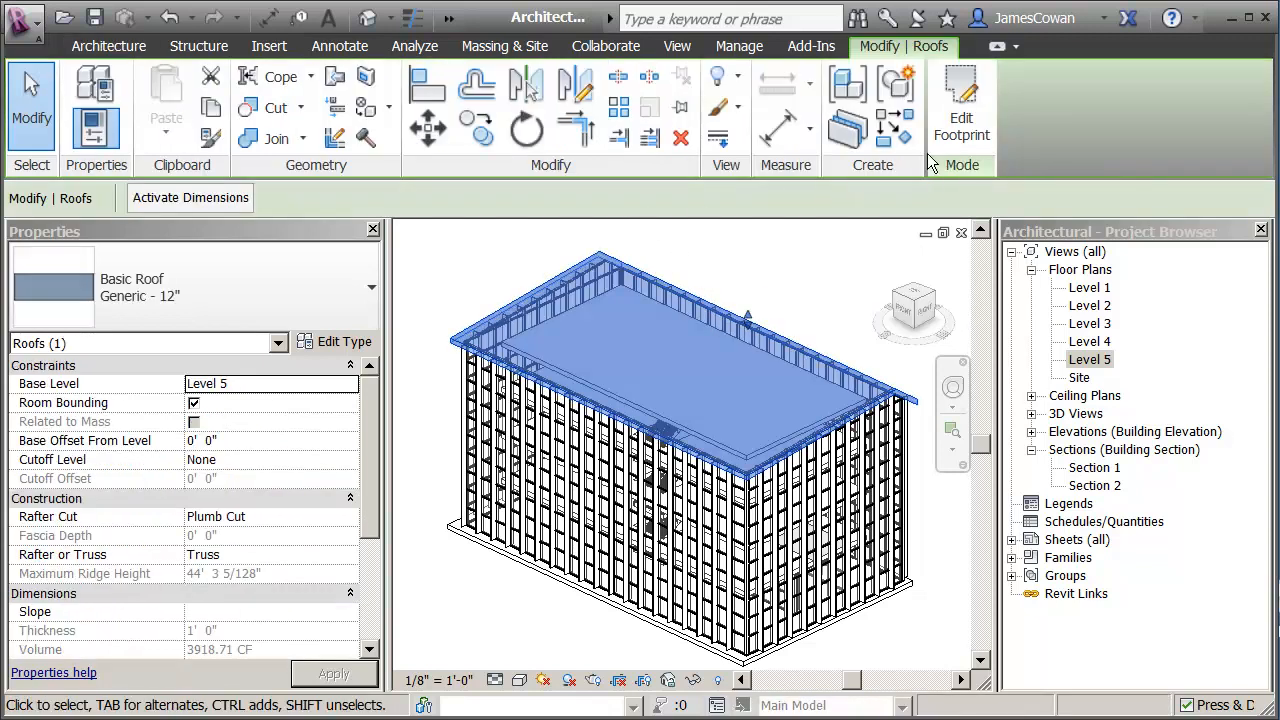
pyautogui.click(961, 100)
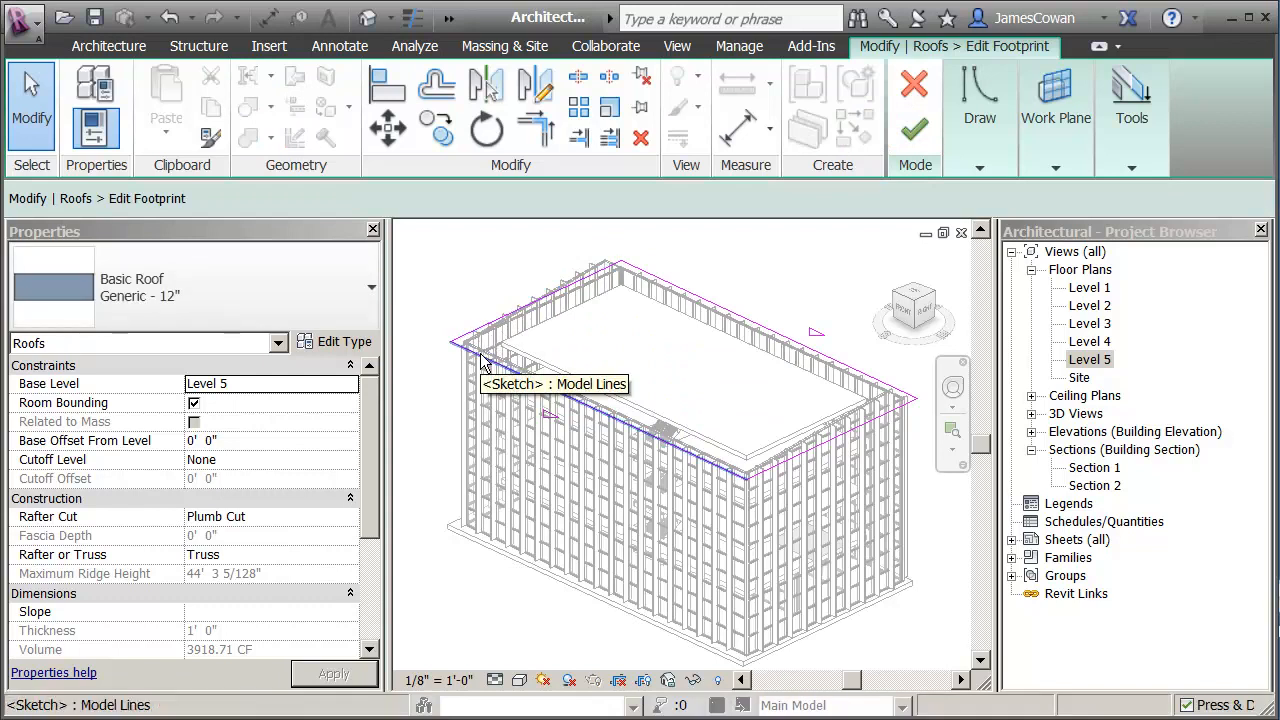
pyautogui.click(481, 360)
pyautogui.click(442, 199)
pyautogui.click(458, 242)
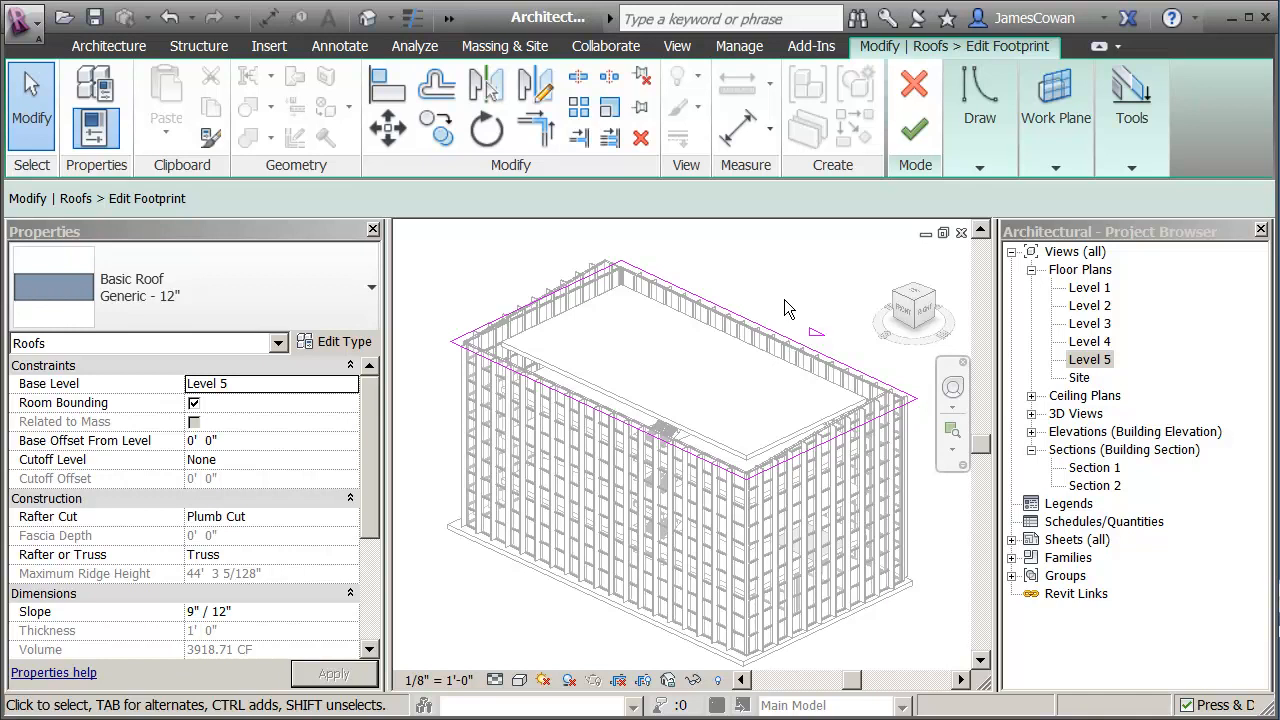
# Set the slope of the long rear boundary line to 1" / 12"
pyautogui.click(762, 333)
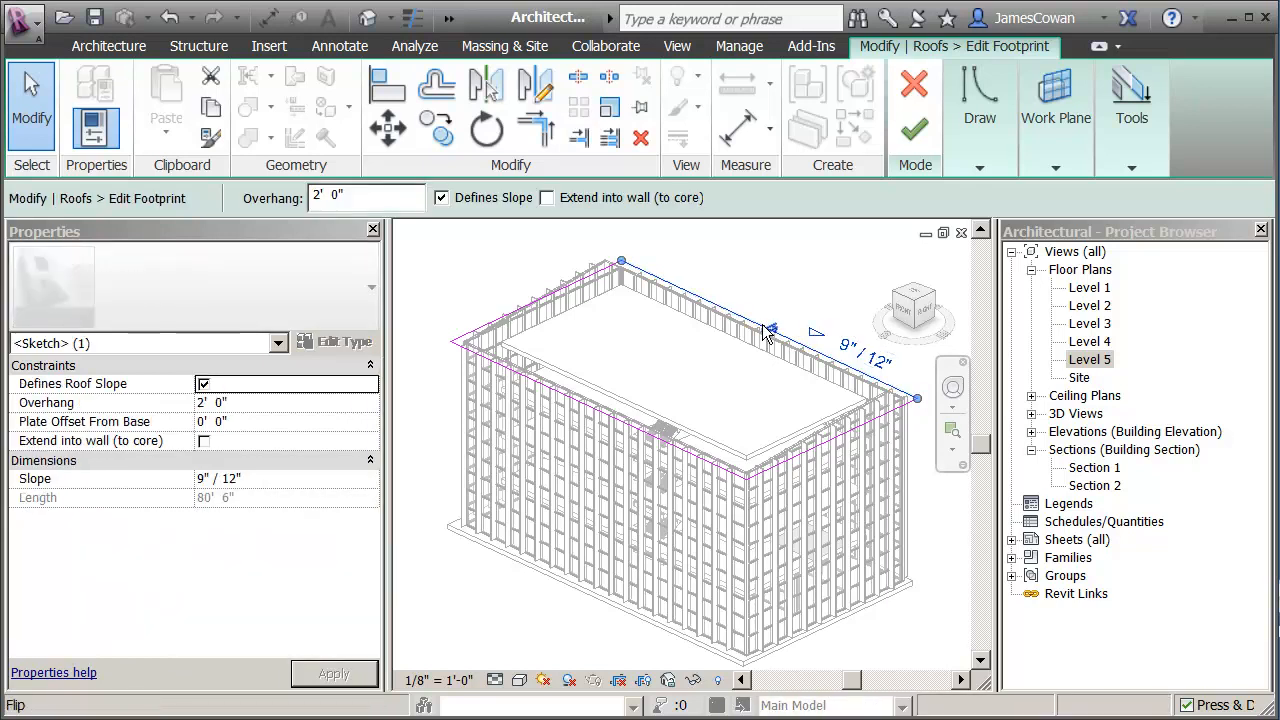
pyautogui.click(200, 478)
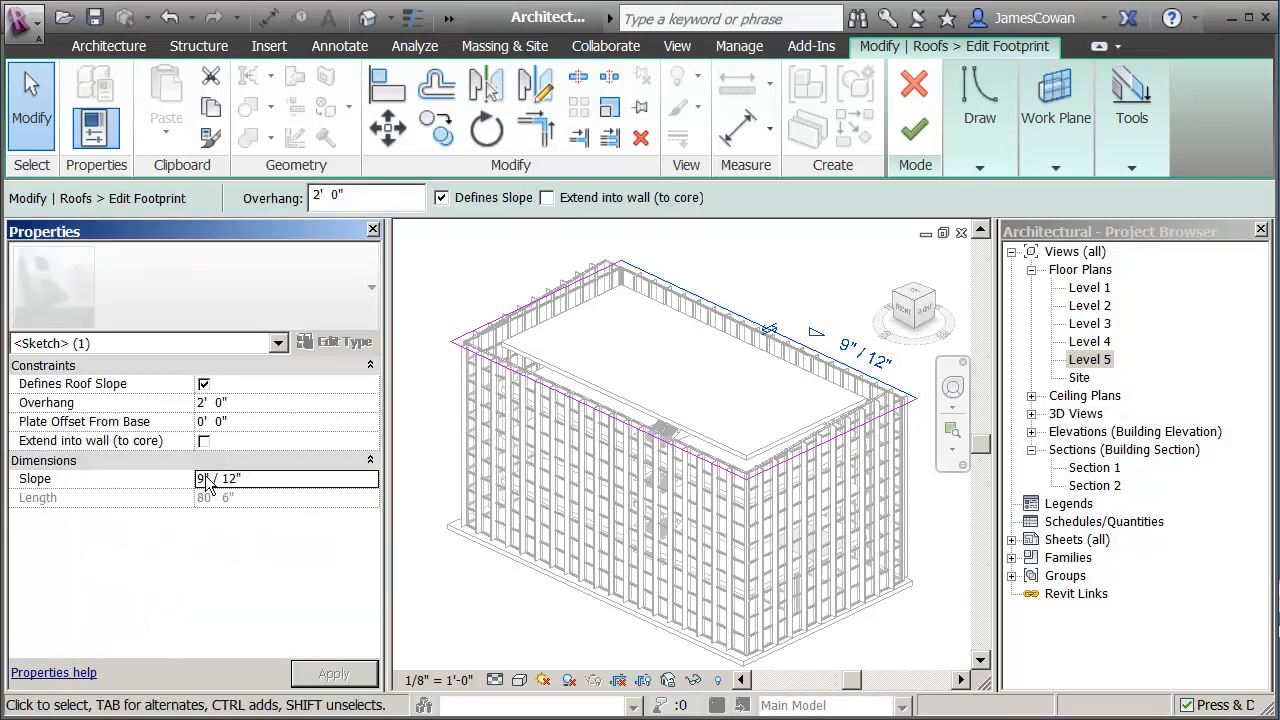
pyautogui.doubleClick(200, 478)
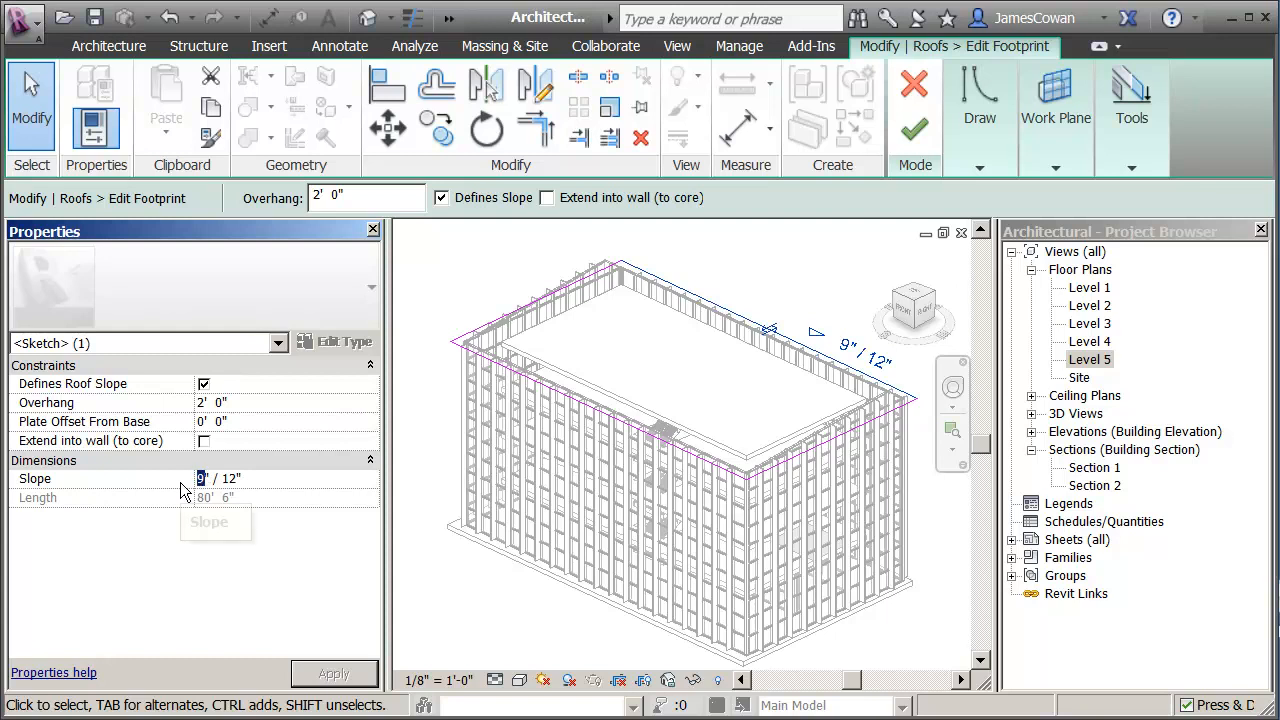
pyautogui.write('1')
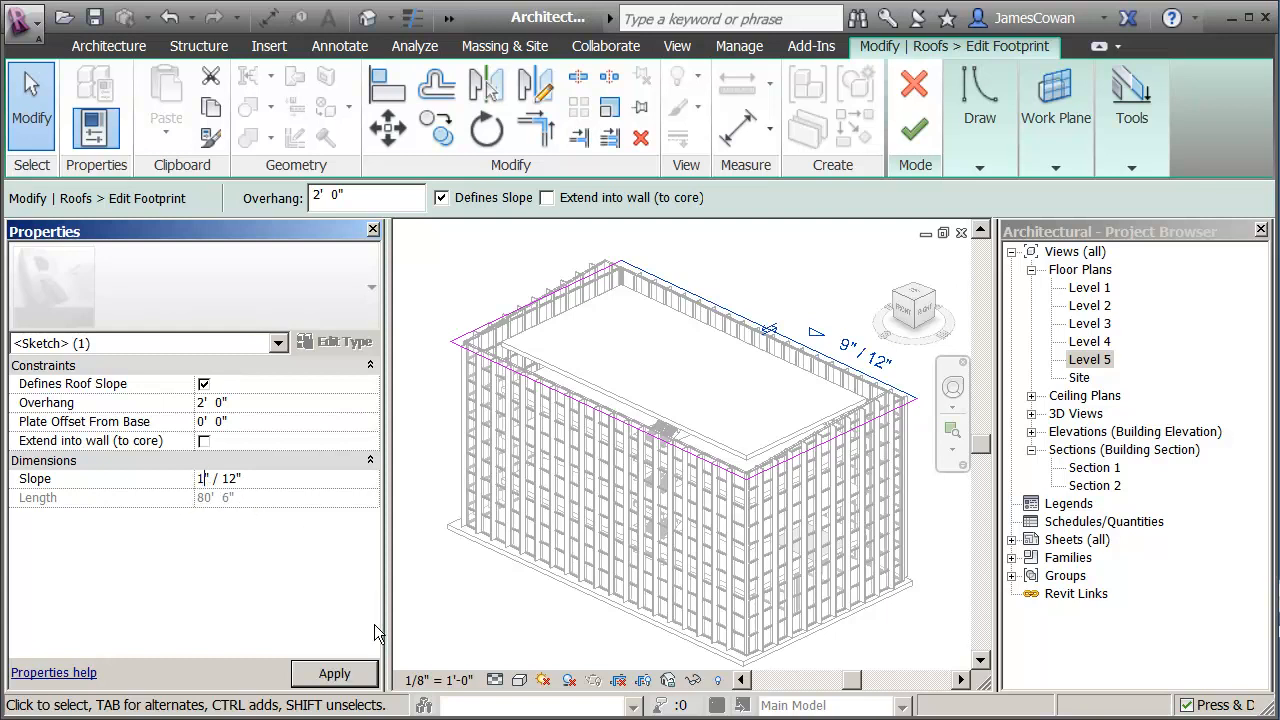
pyautogui.click(334, 673)
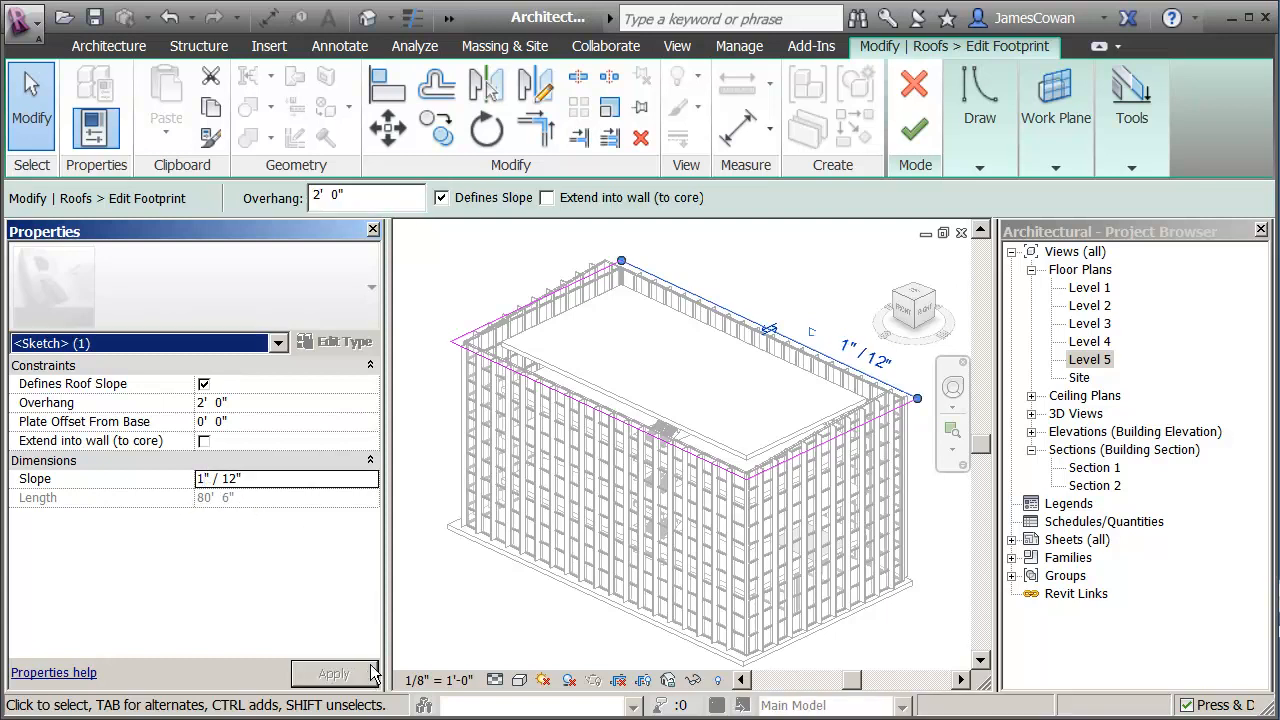
# Finish the single-slope roof footprint, deleting the curtain wall mullions that cannot be created, and clear the selection
pyautogui.click(925, 132)
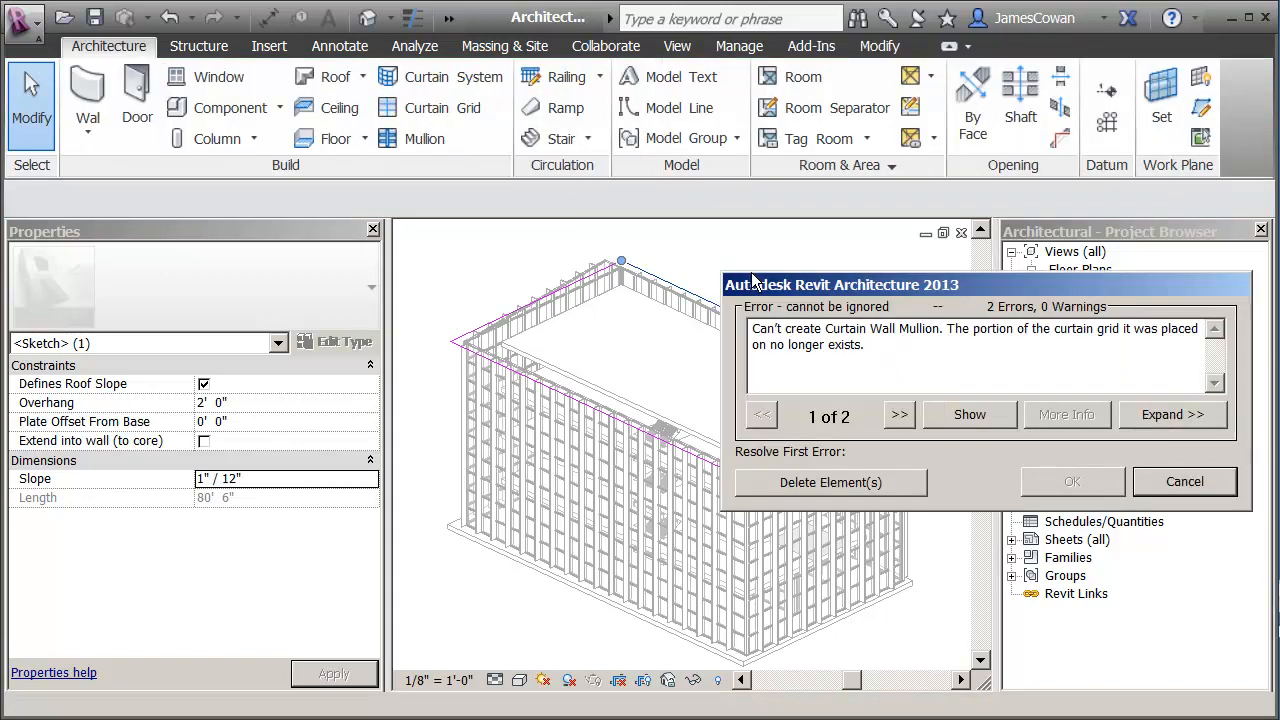
pyautogui.click(898, 484)
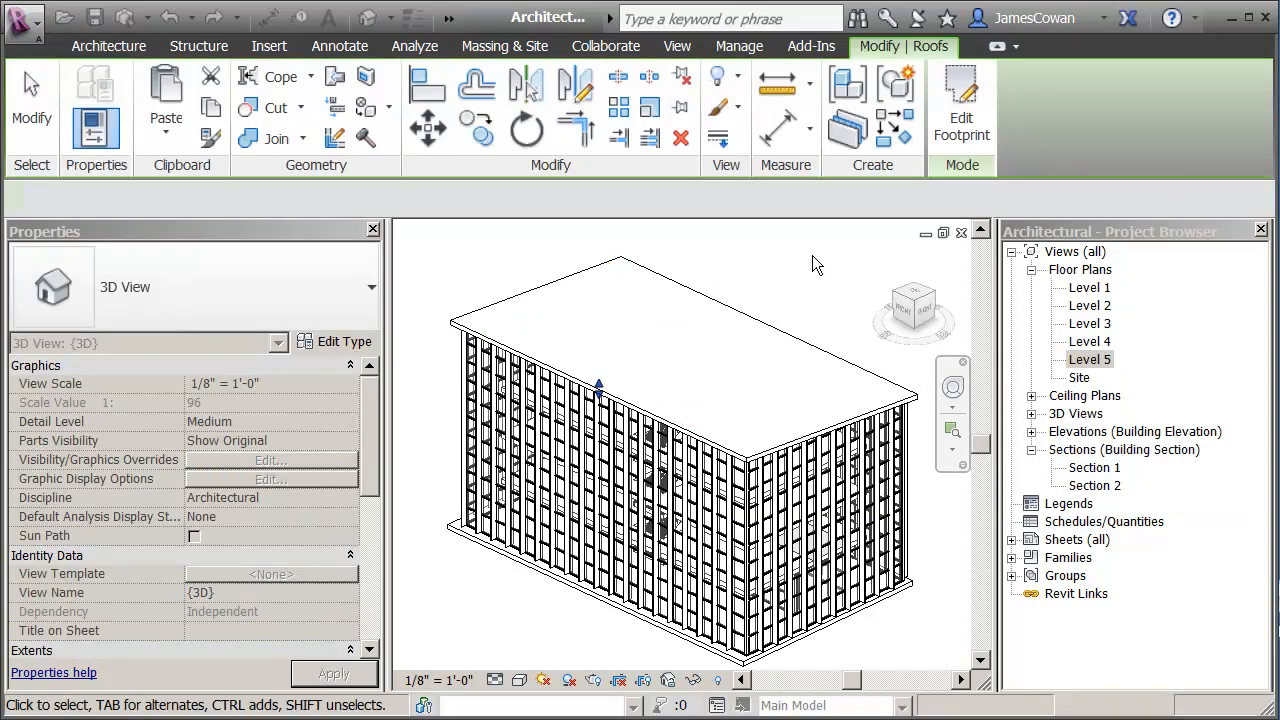
pyautogui.click(812, 255)
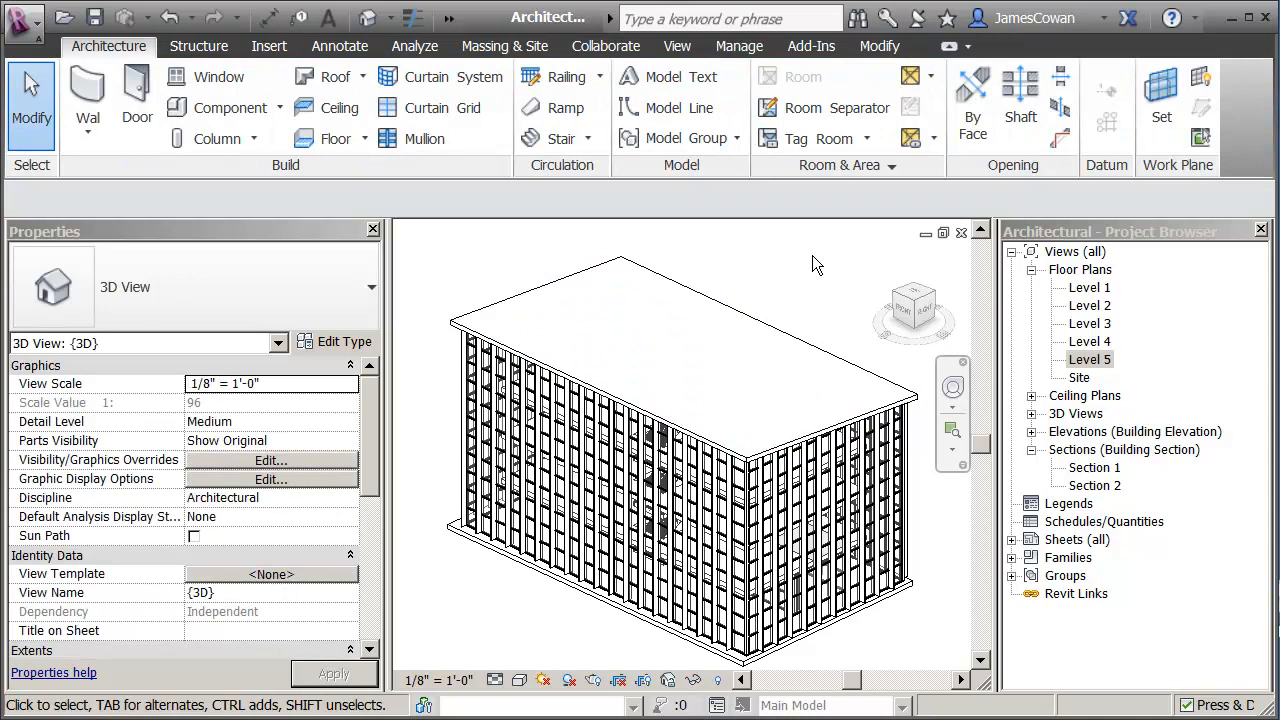